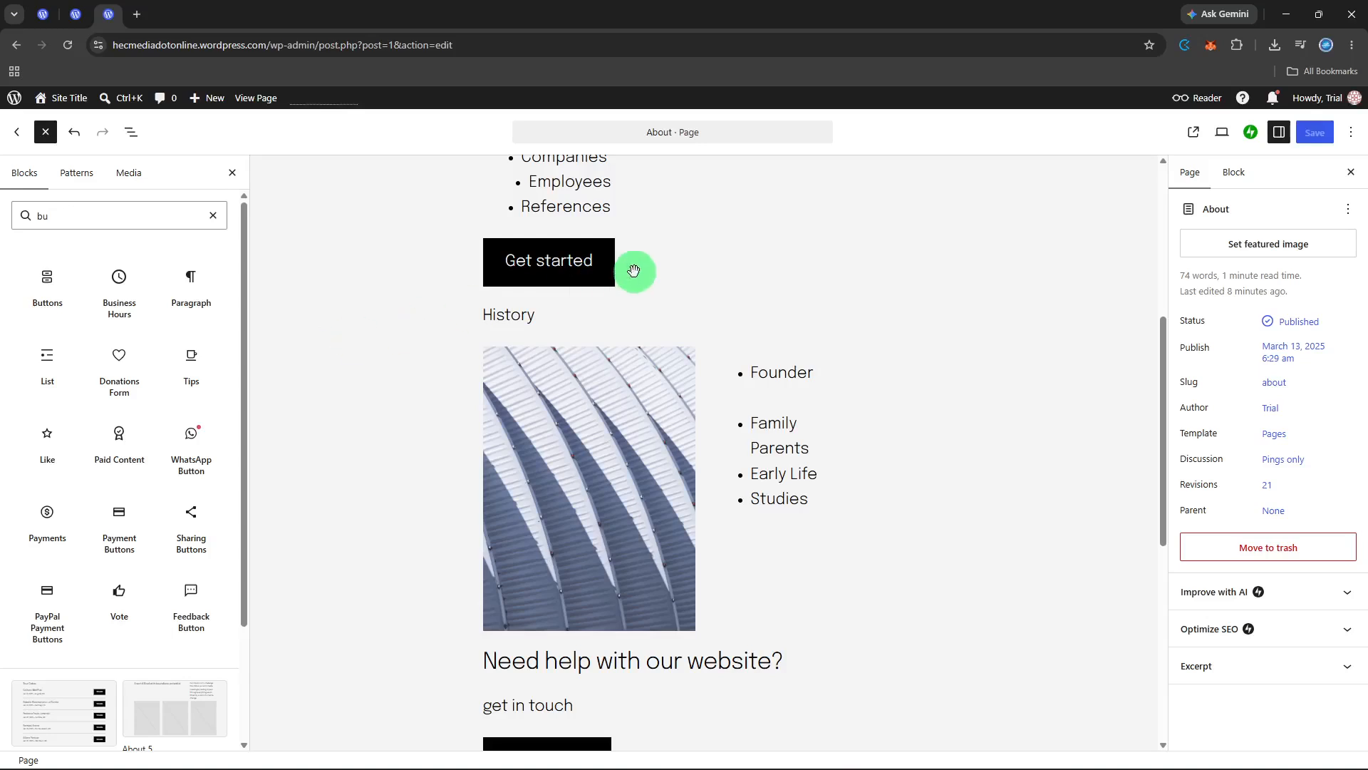
- Select the "Get started" button block and examine its style, text colour and background colour options
scroll(633, 270, up, 2)
click(603, 390)
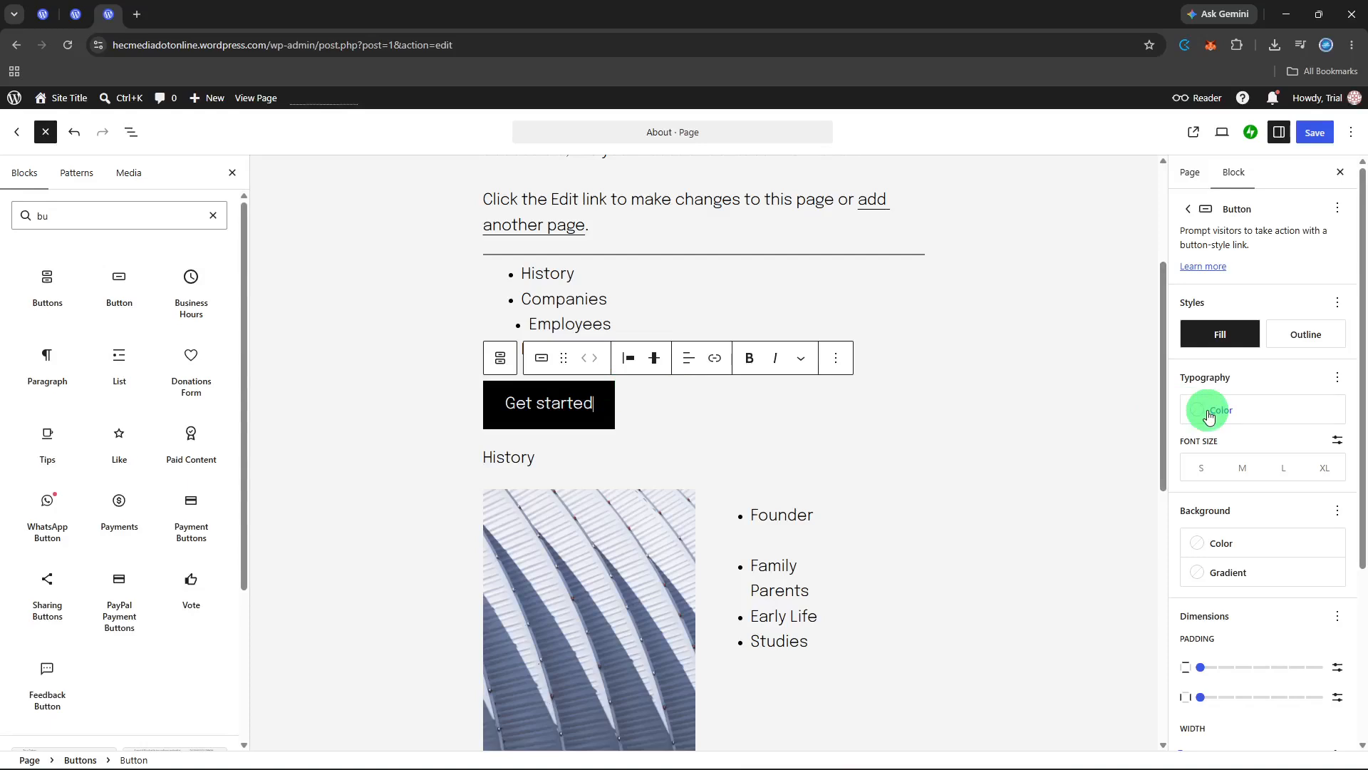
scroll(1209, 417, down, 1)
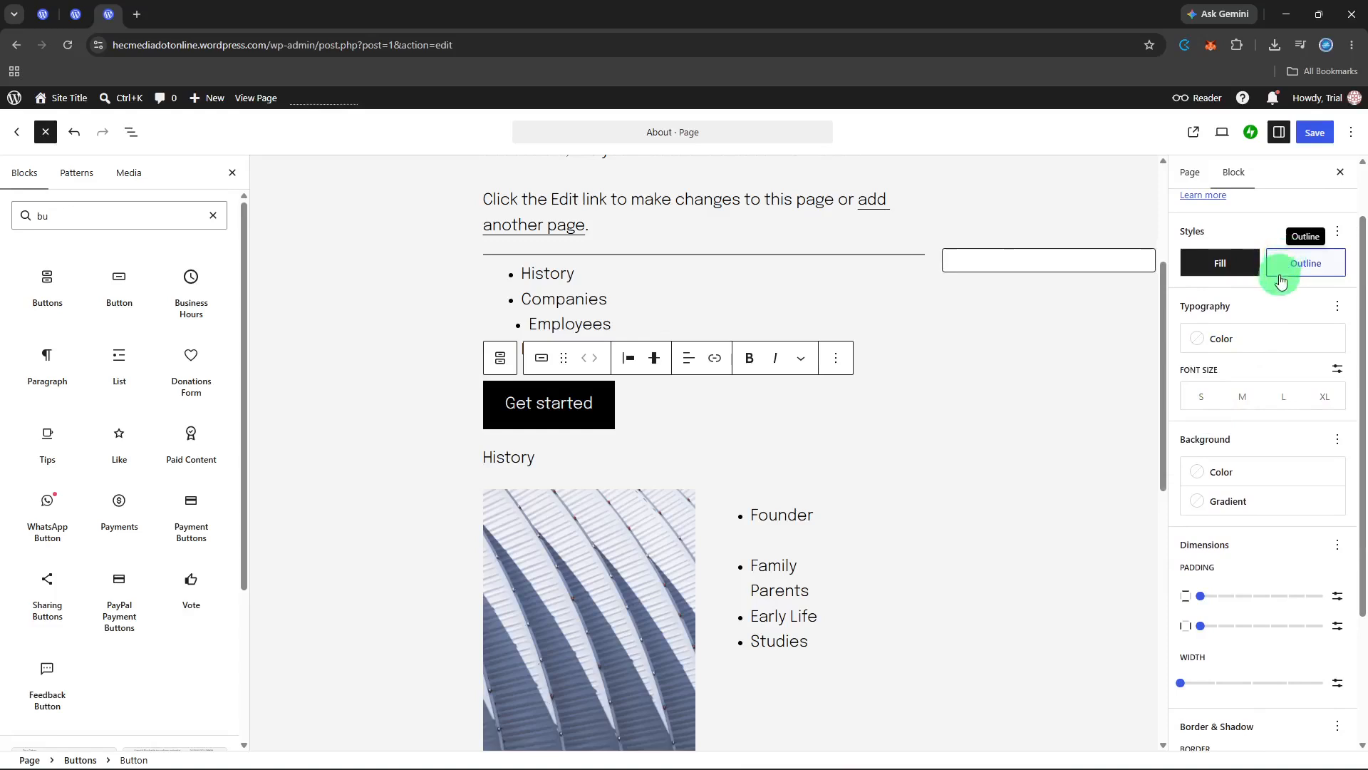
click(1254, 347)
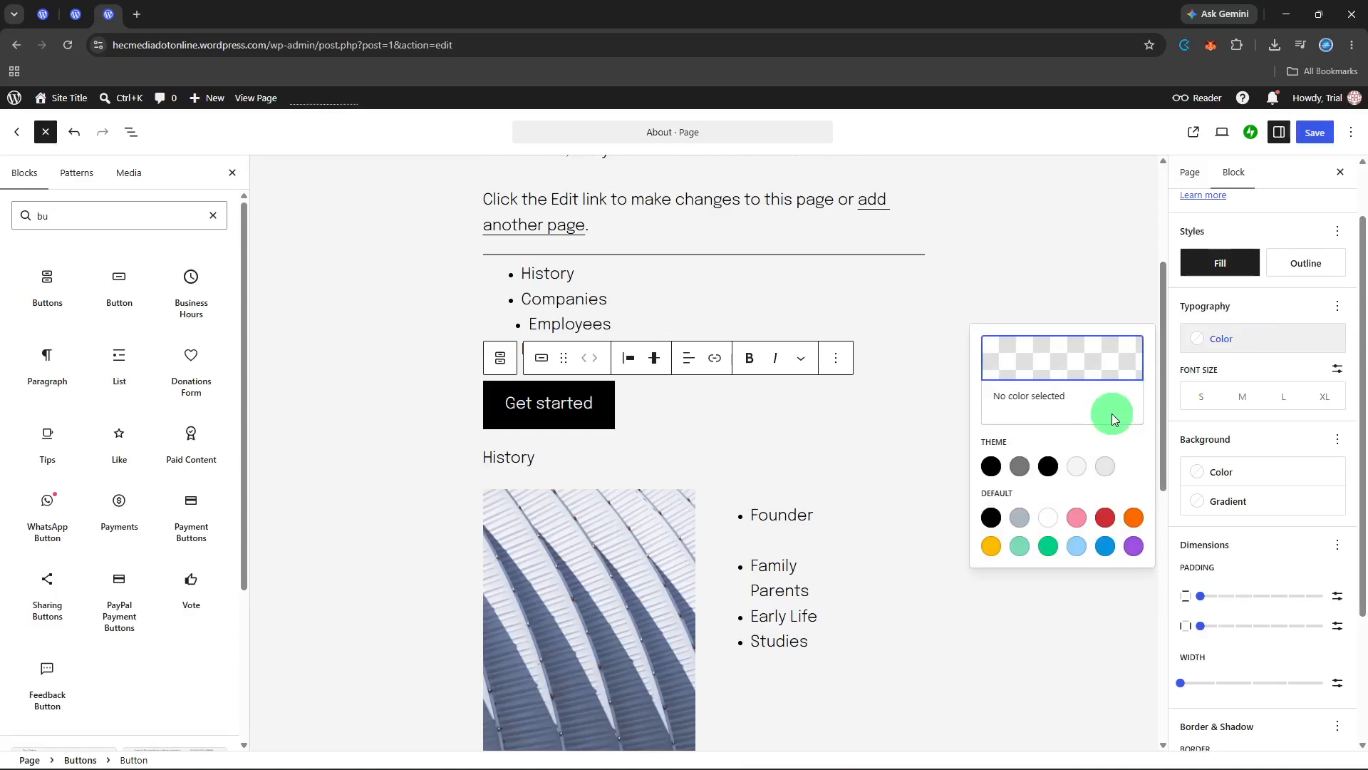
click(1236, 412)
click(1339, 232)
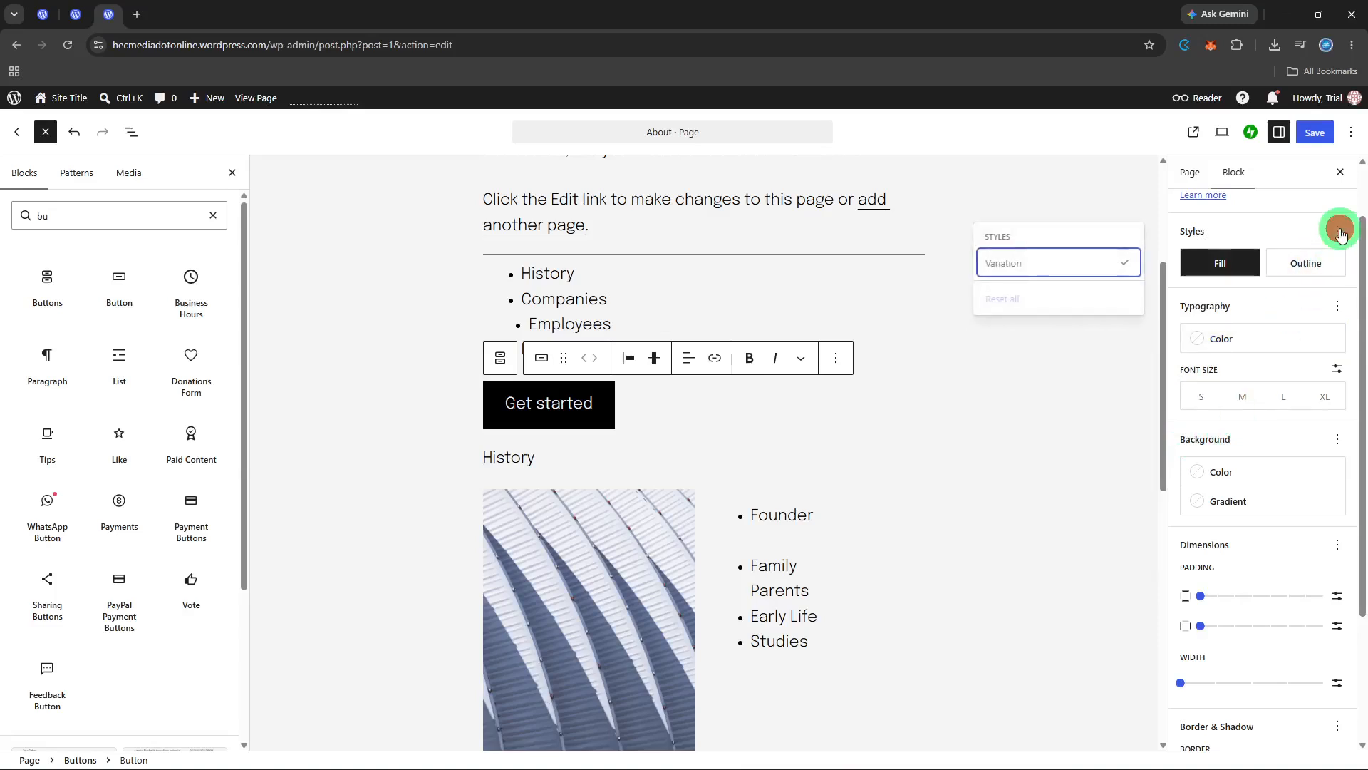
click(1338, 232)
click(1339, 233)
click(1251, 334)
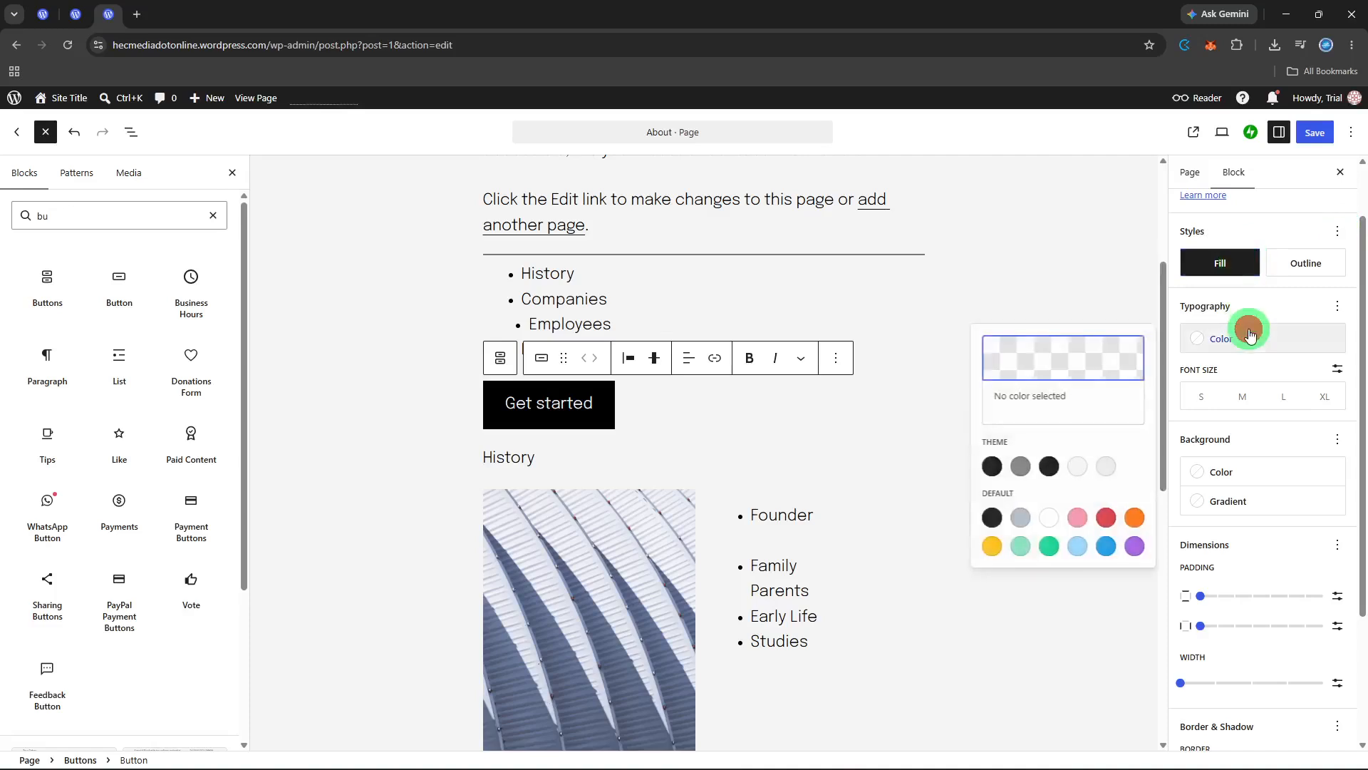
click(1276, 473)
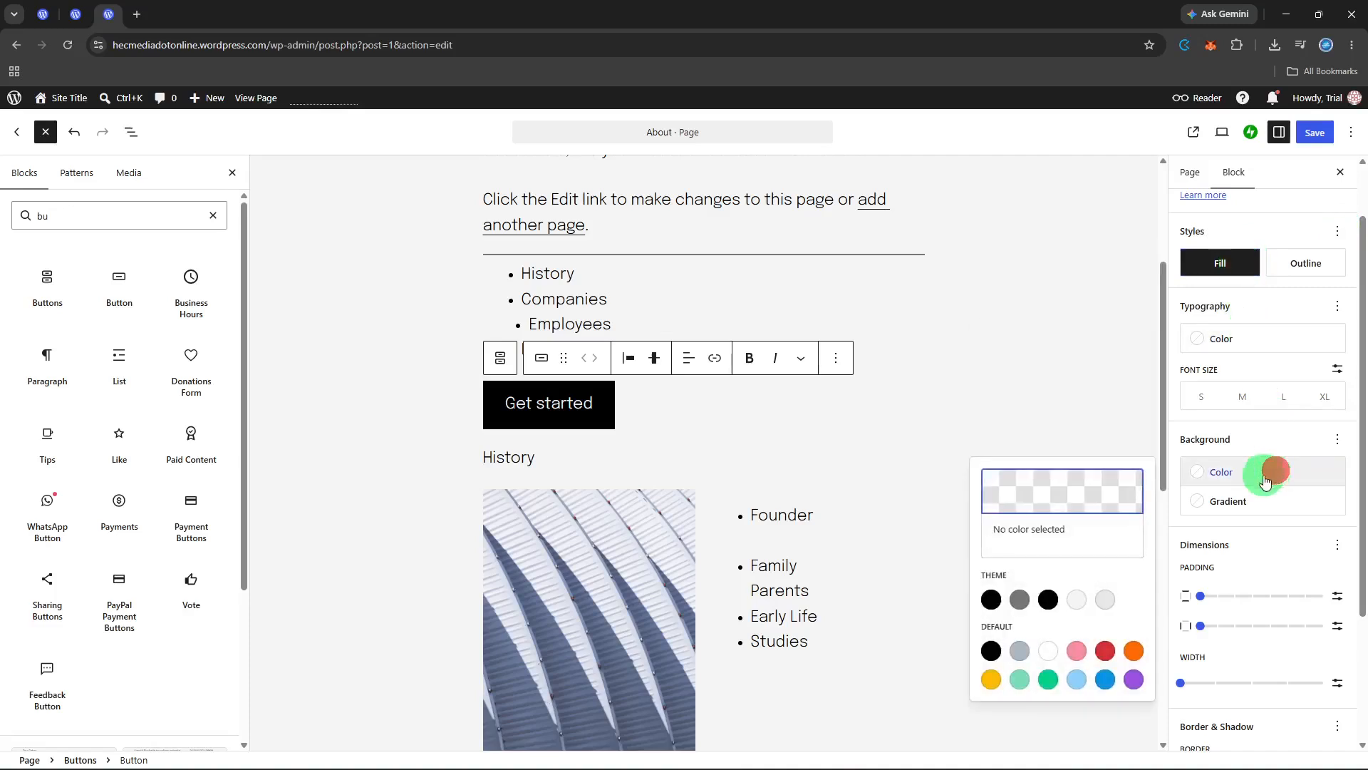
click(1076, 501)
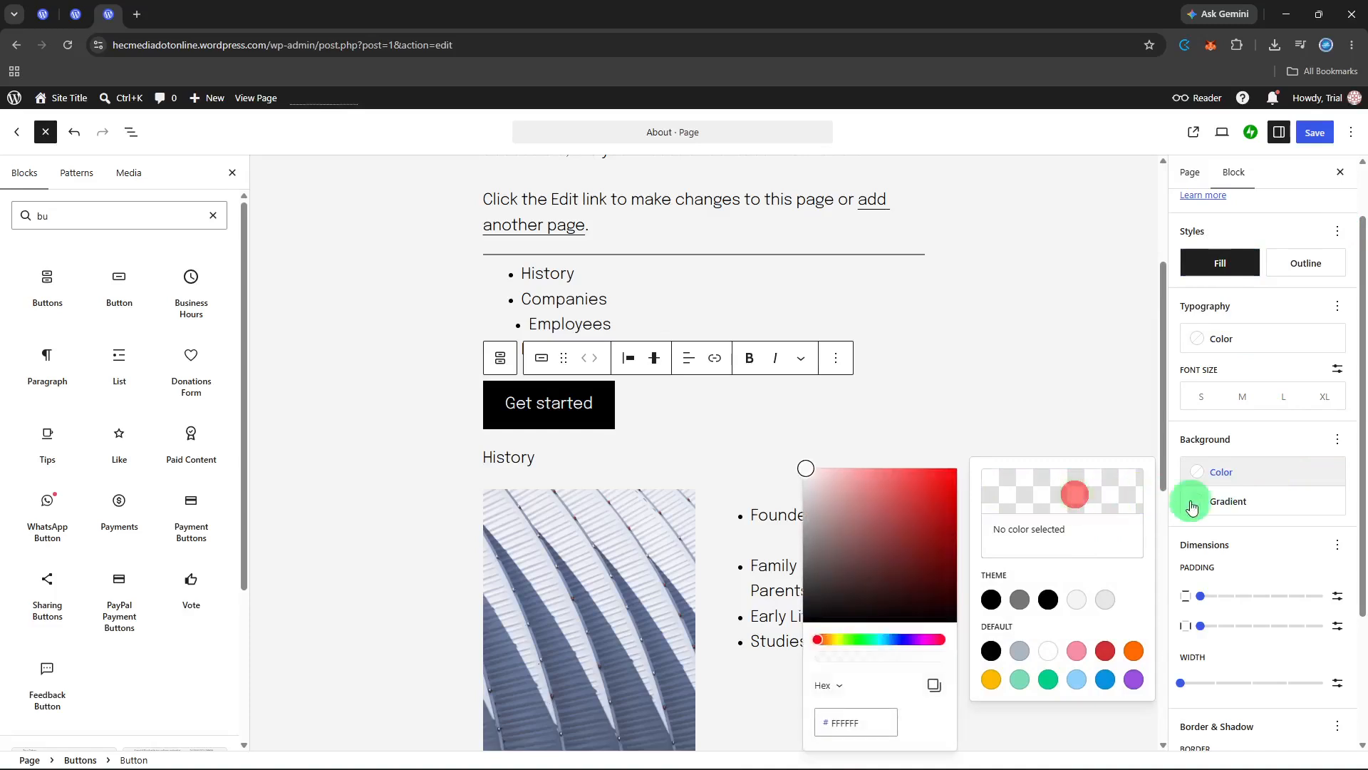
click(1104, 513)
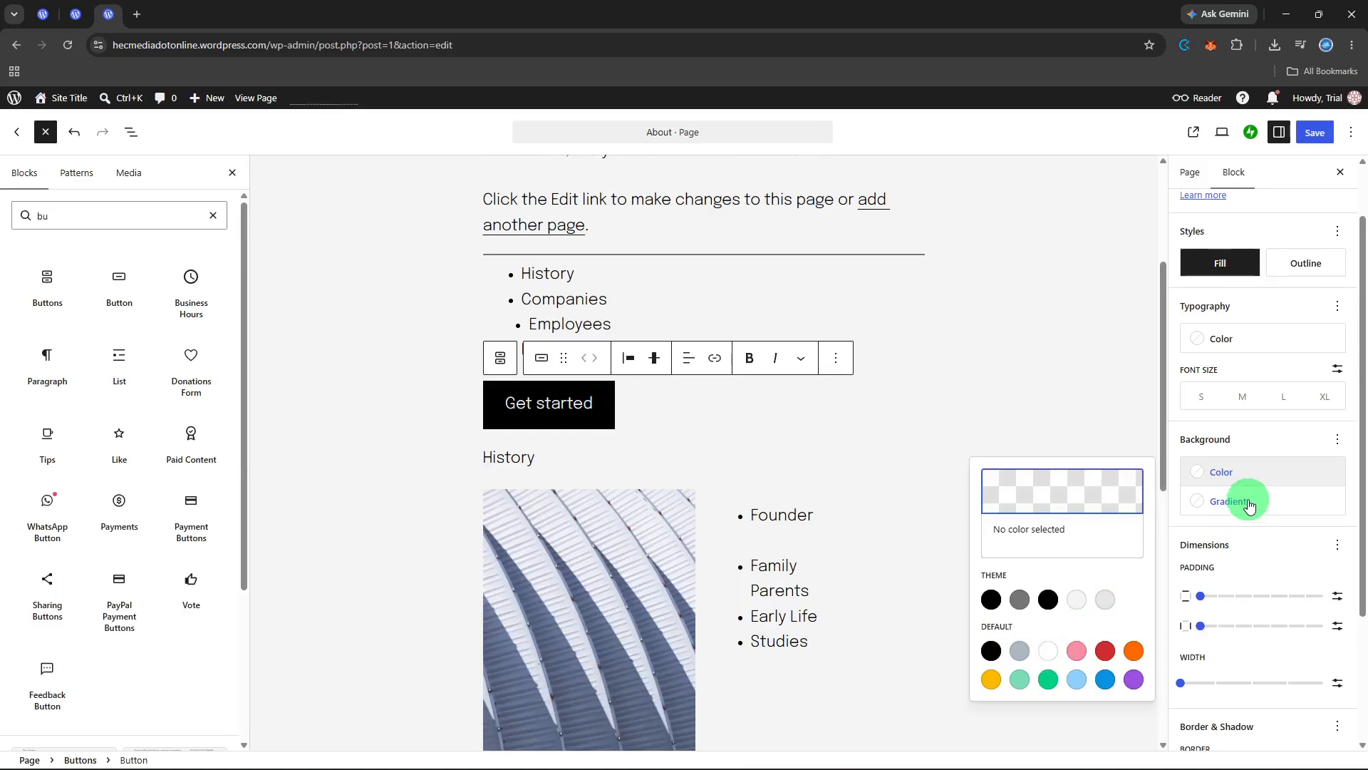
scroll(1249, 504, up, 1)
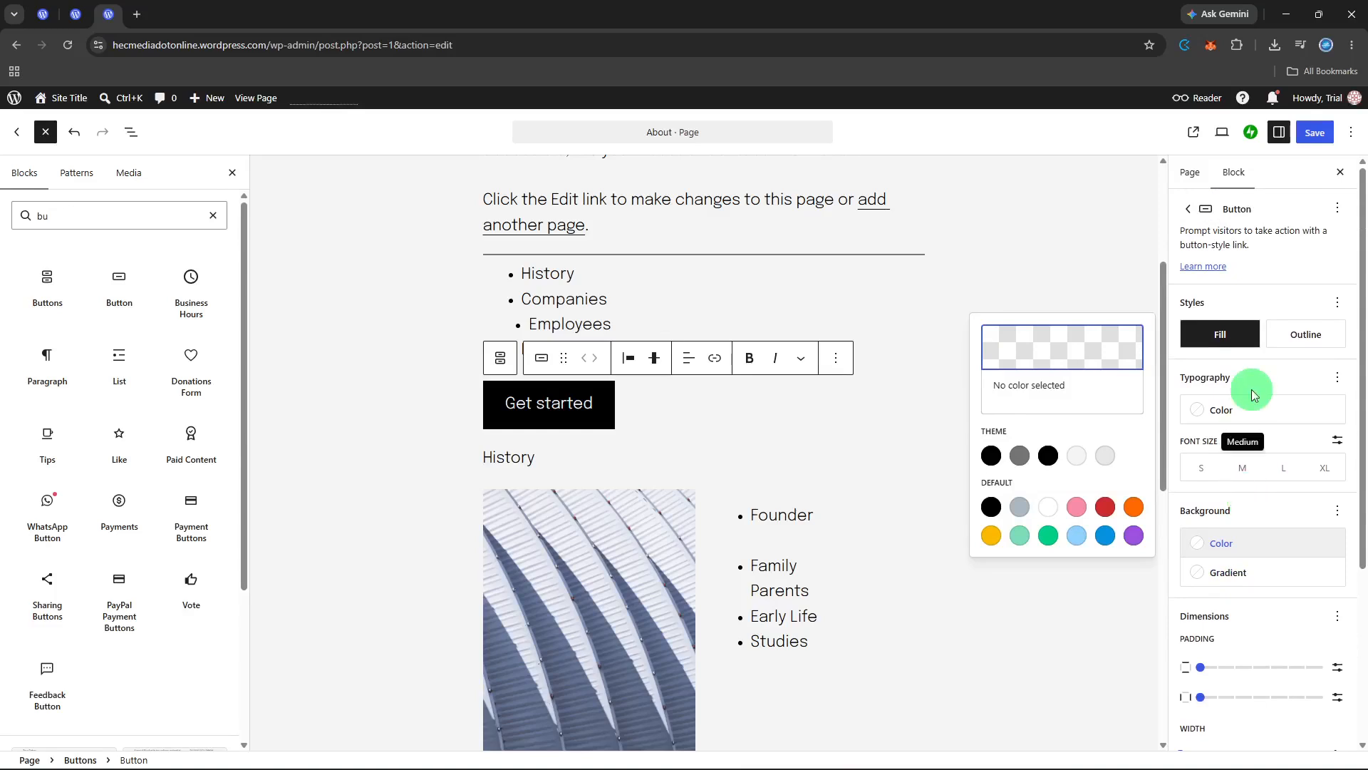
- Set the button's text colour to White and view its background gradient options
click(1233, 409)
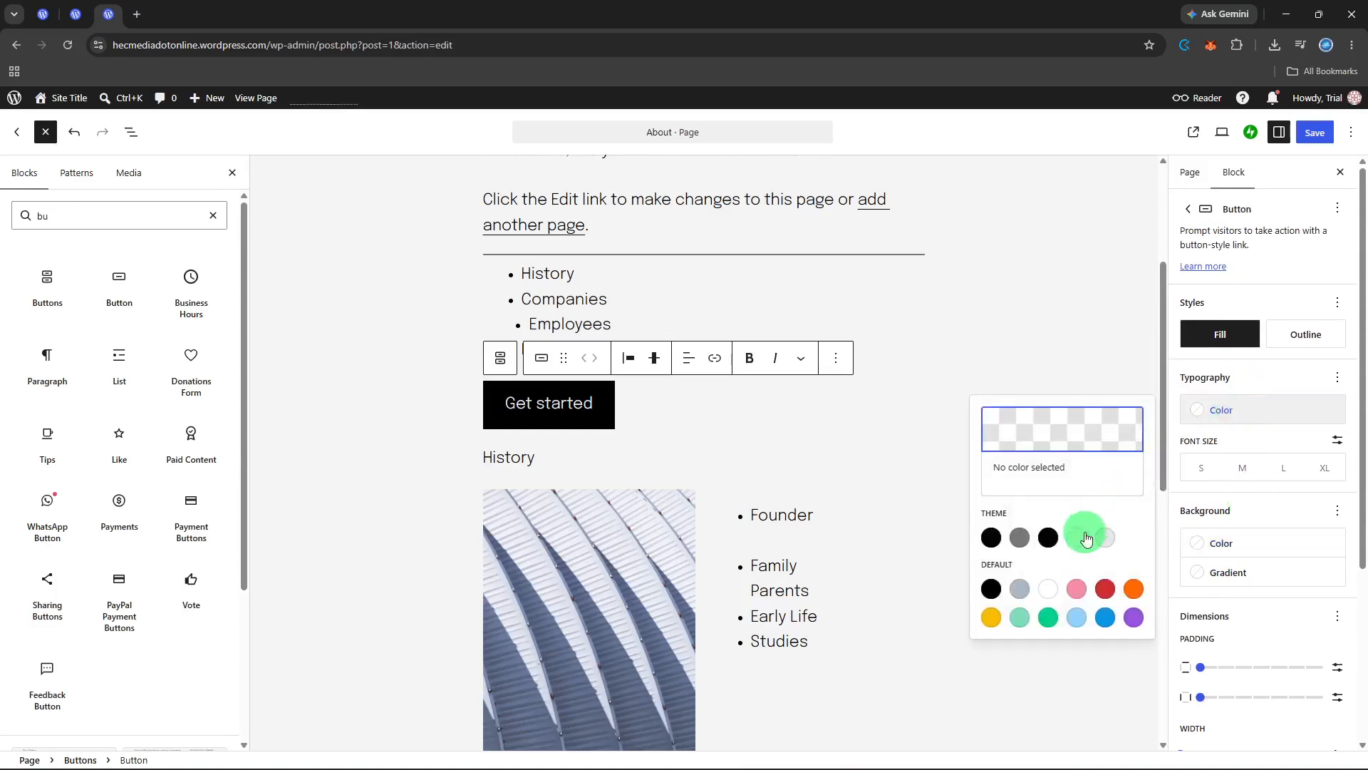
click(1051, 590)
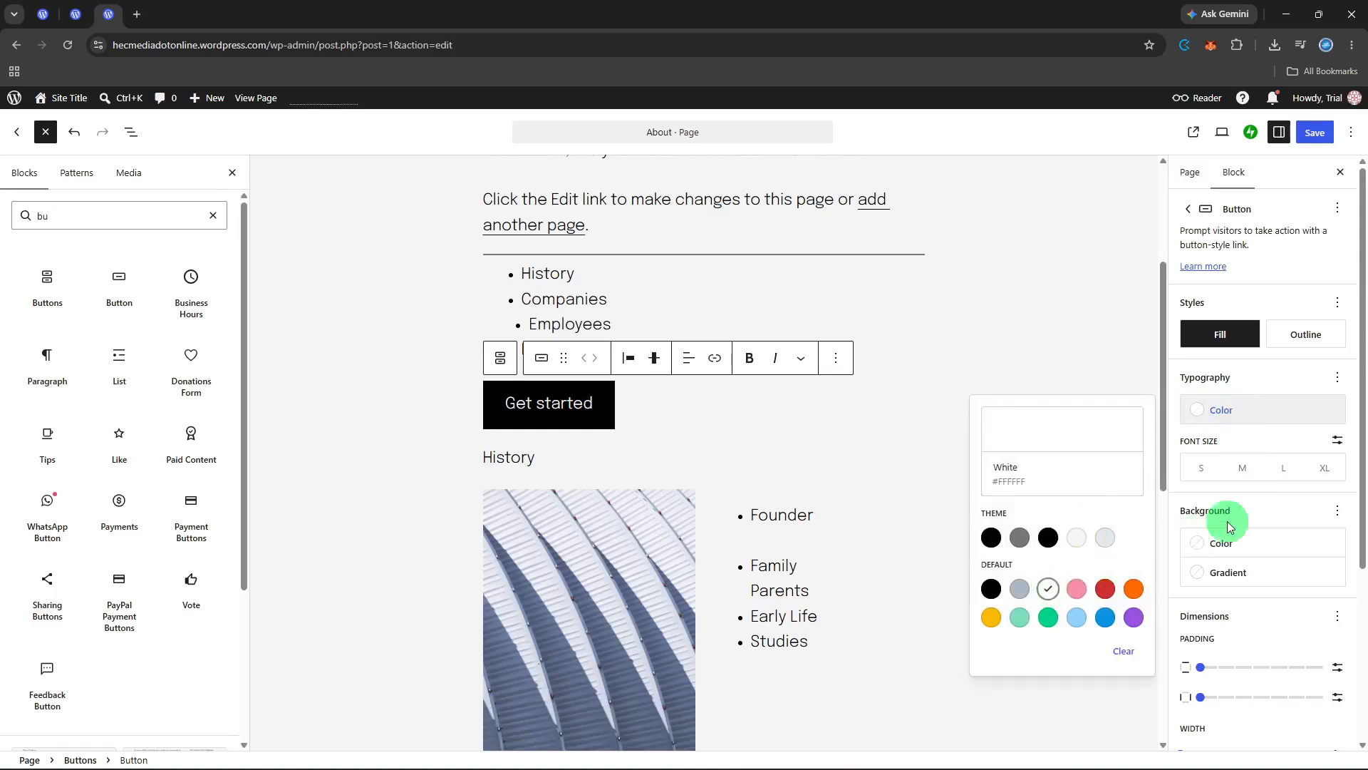
click(1233, 571)
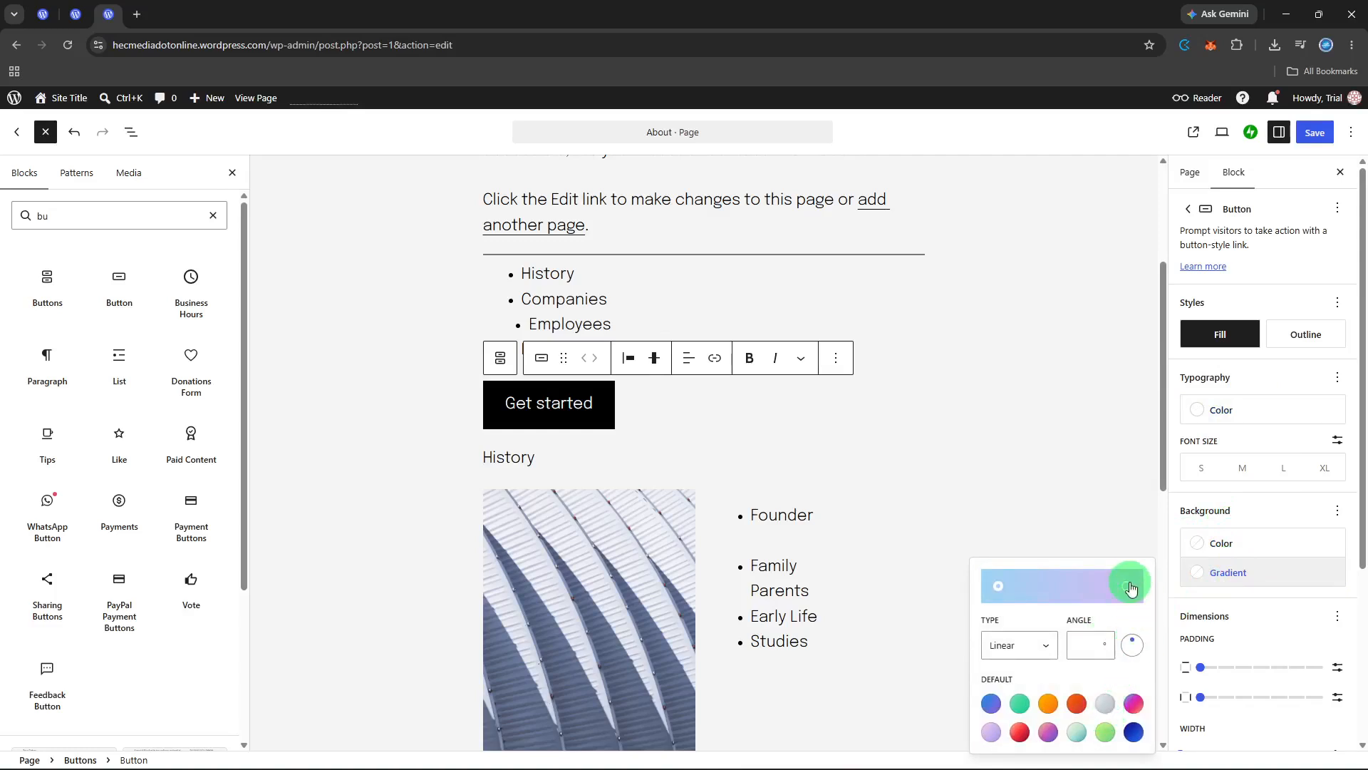
click(1332, 517)
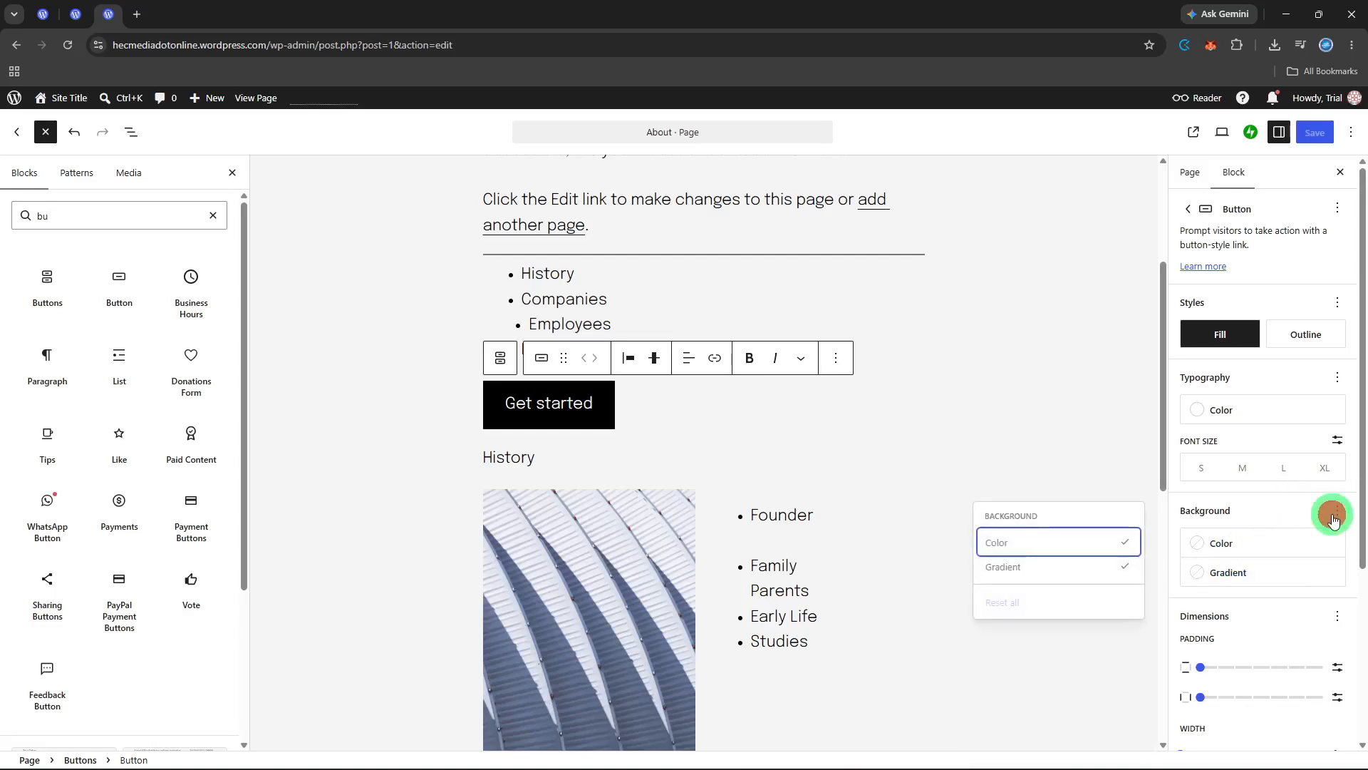
click(1101, 570)
- Set the "Get started" button's width to 50%
scroll(1265, 585, down, 2)
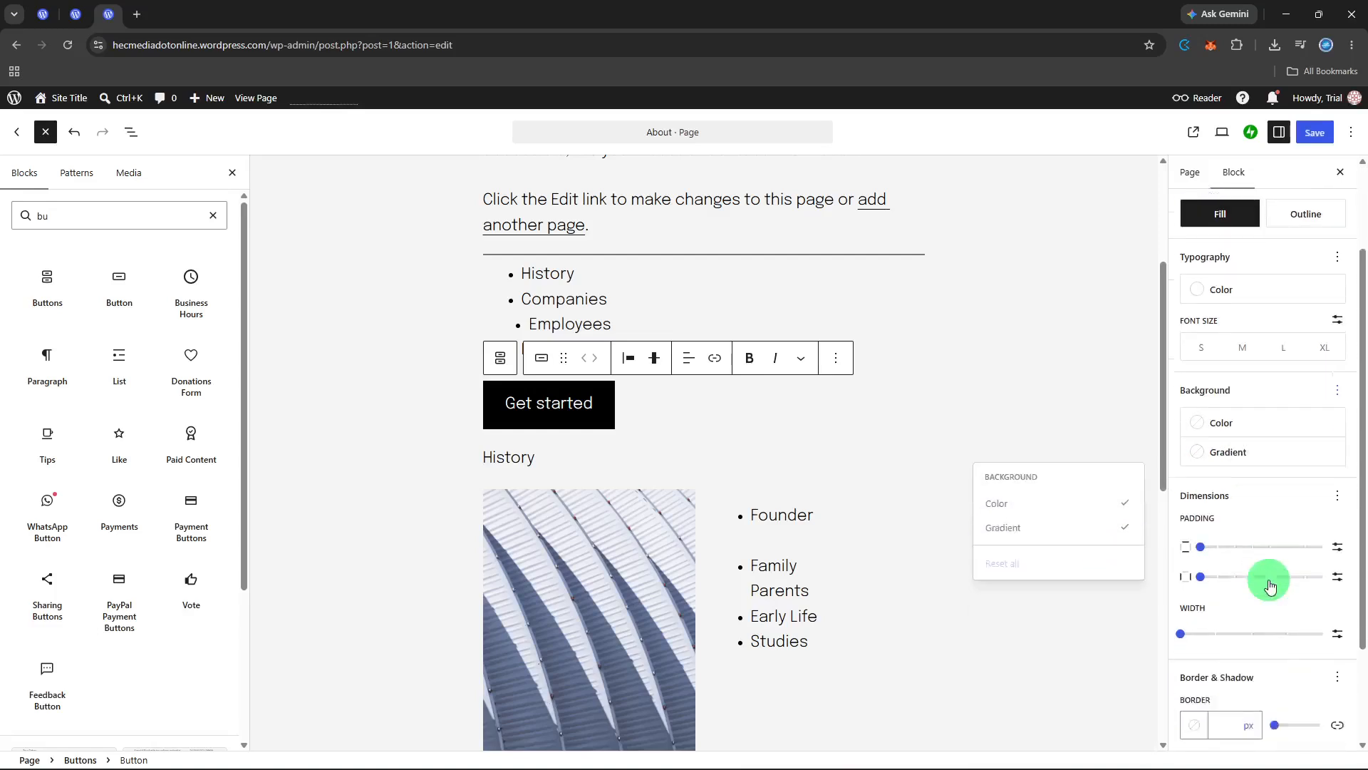
click(1265, 610)
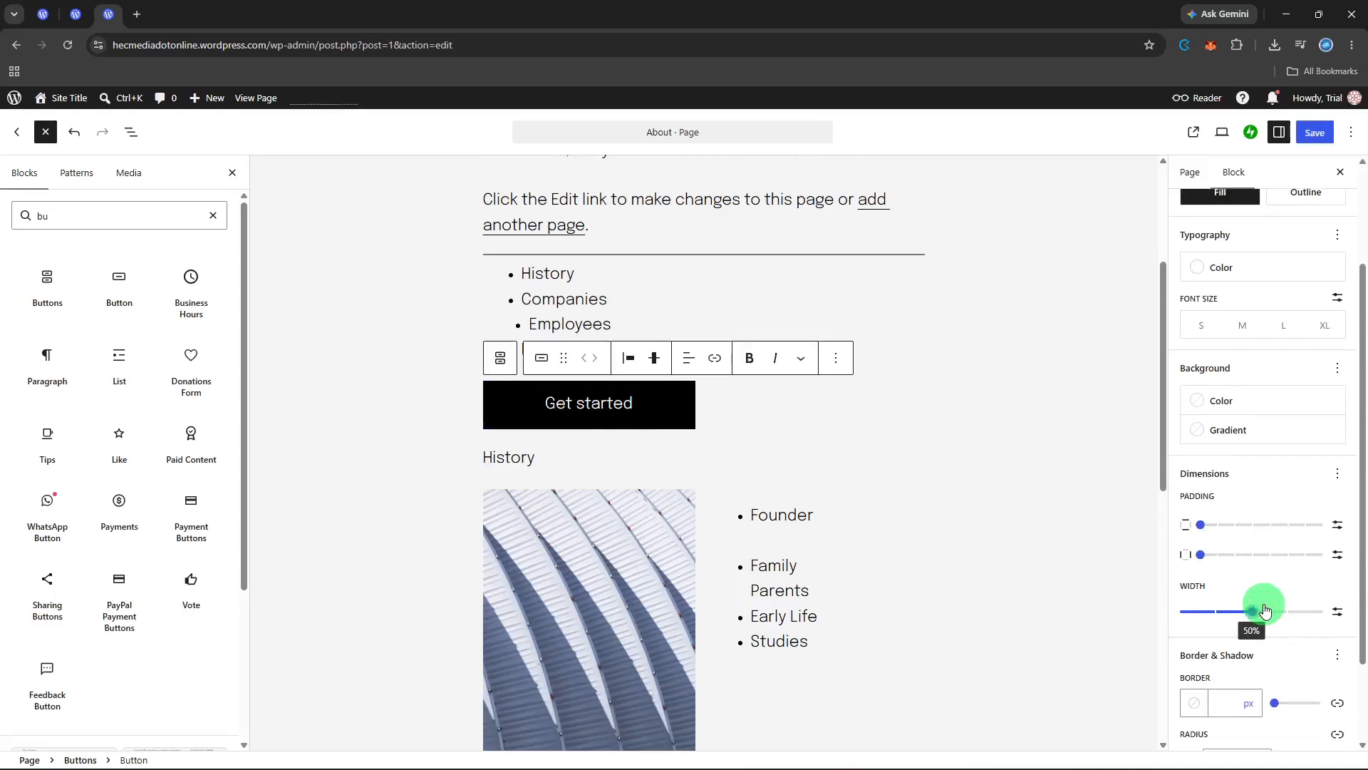
drag(1265, 610, 1154, 623)
click(1270, 606)
scroll(1272, 603, down, 2)
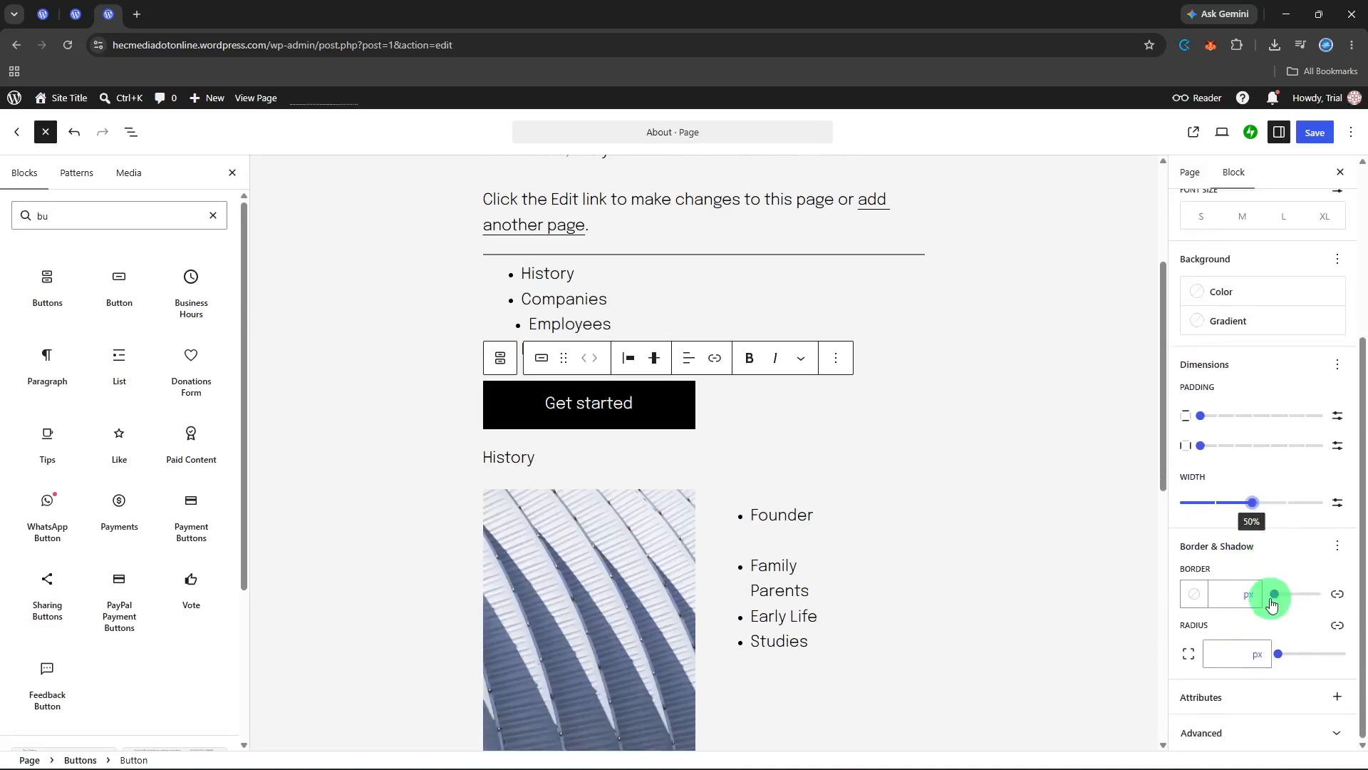
- View the button's available attributes and switch its style to Outline
click(1263, 698)
click(1329, 696)
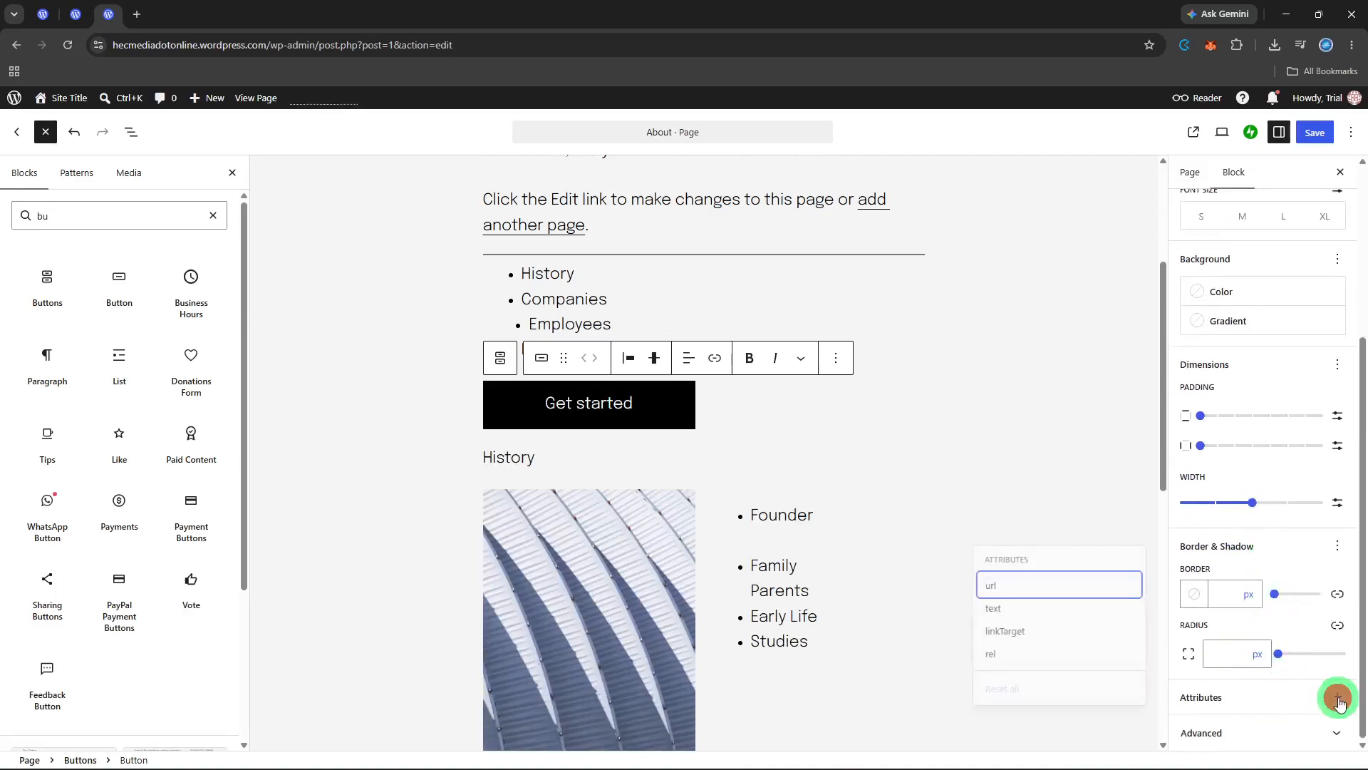
scroll(1309, 626, up, 4)
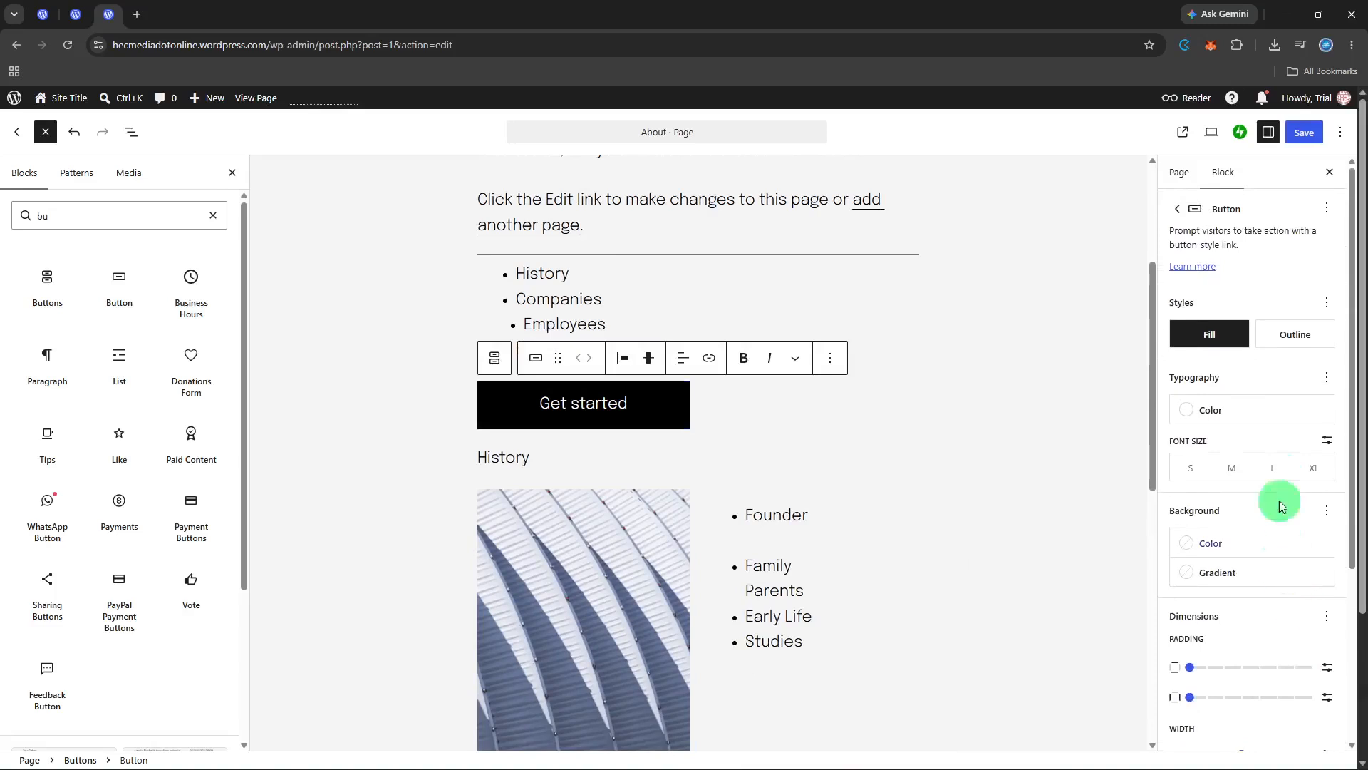
click(1308, 337)
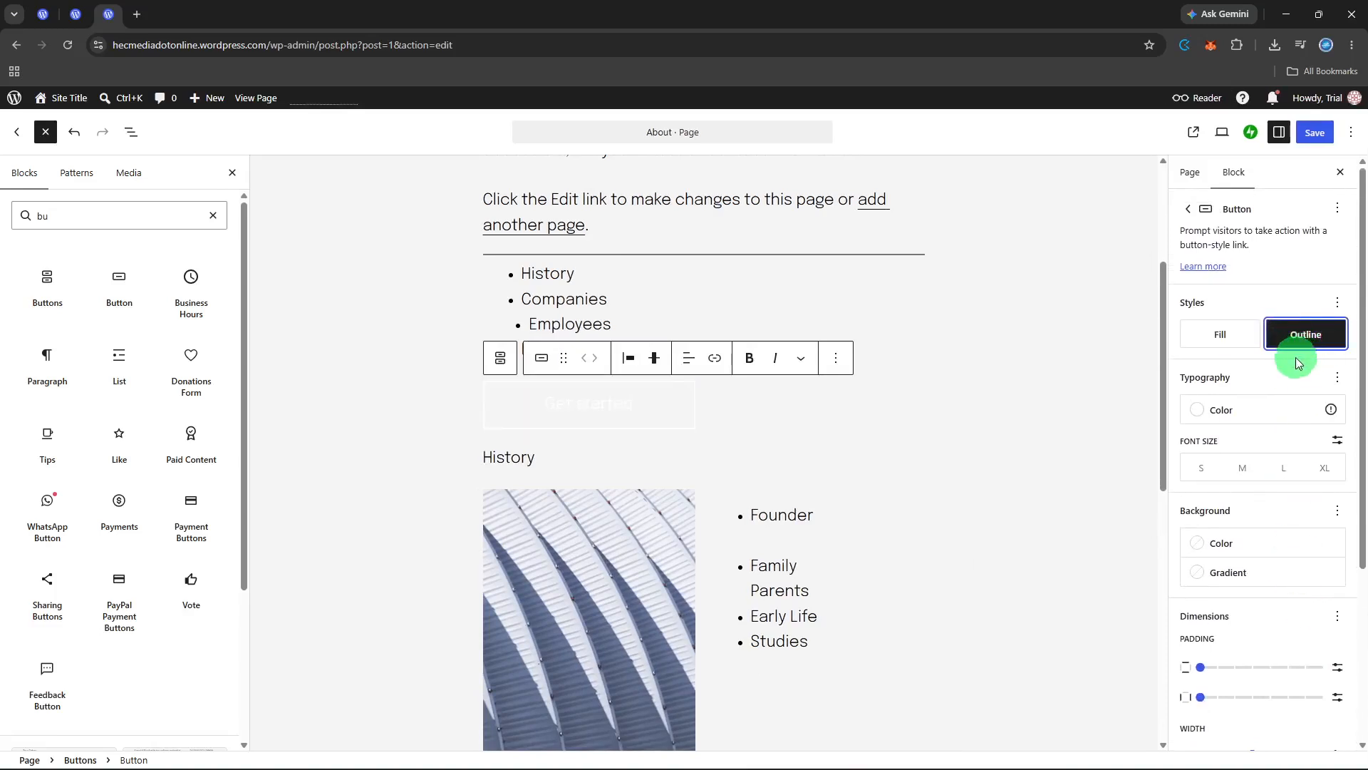
click(1297, 361)
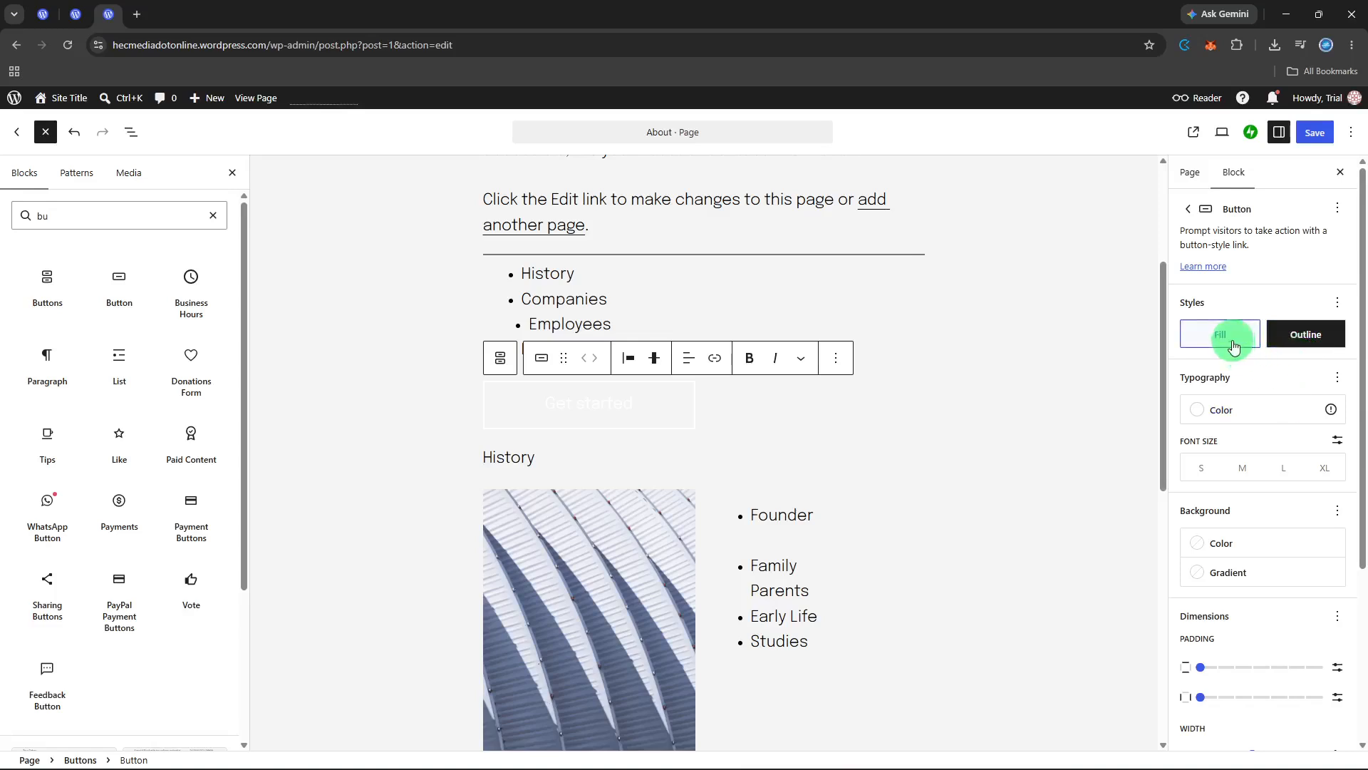
- Try the Primary black text colour on the outlined button, followed by the Background colour #F5F5F5
click(1221, 410)
click(991, 538)
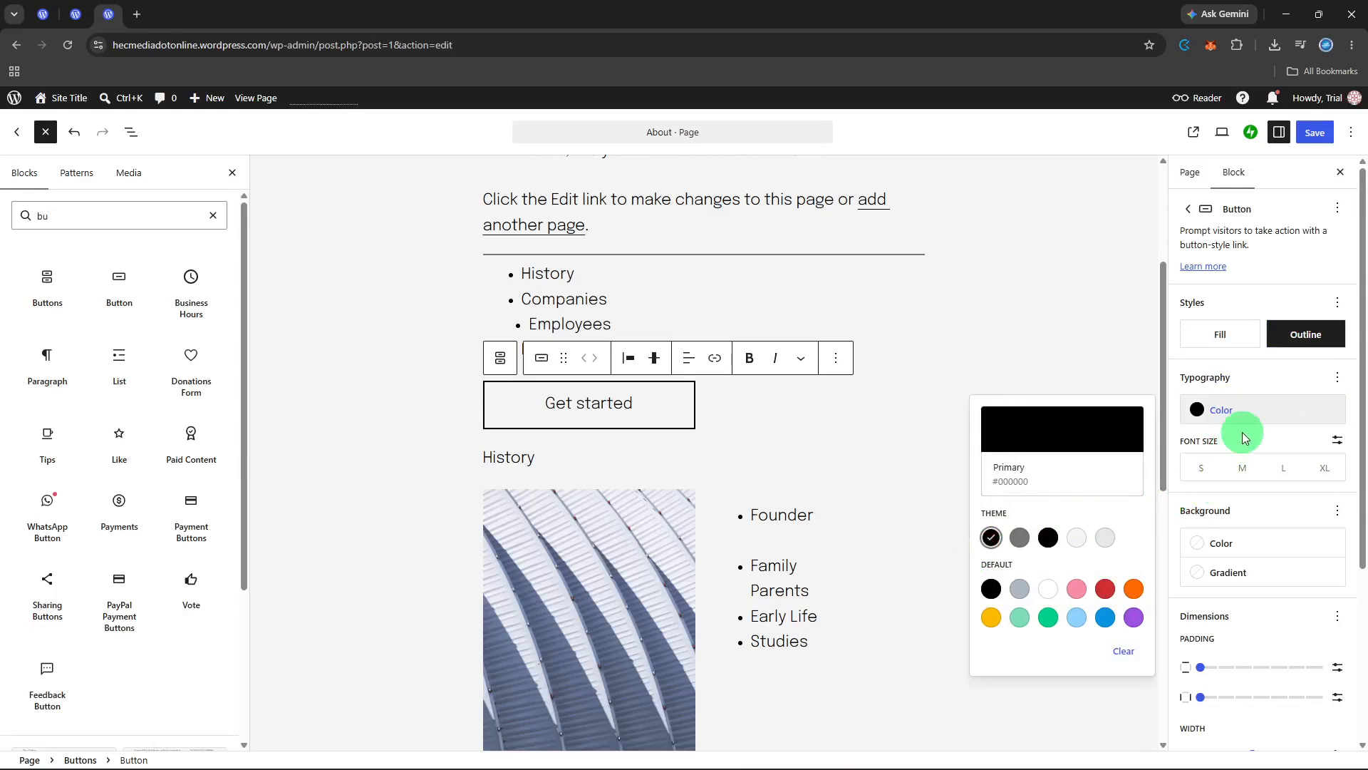
click(1077, 537)
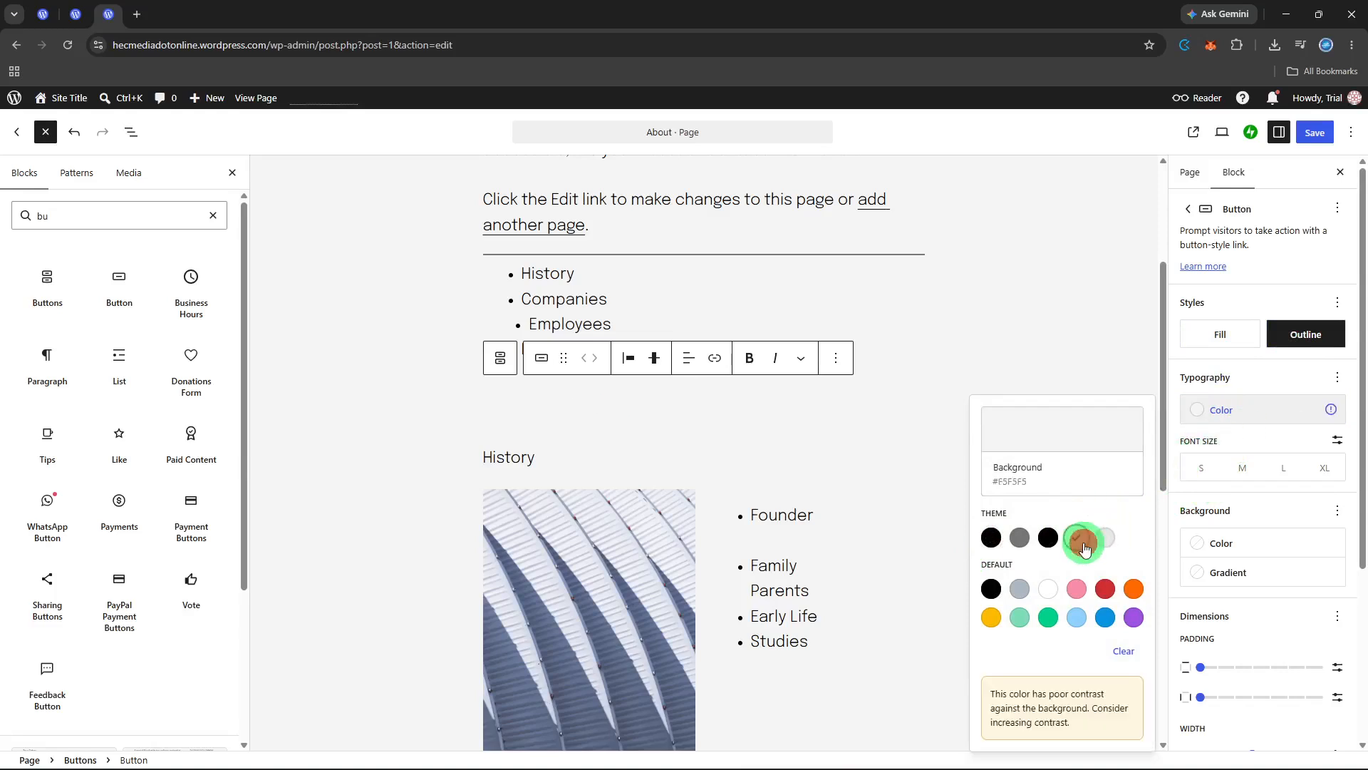
- Set the button's font size to M and view its custom size setting
scroll(1246, 456, down, 1)
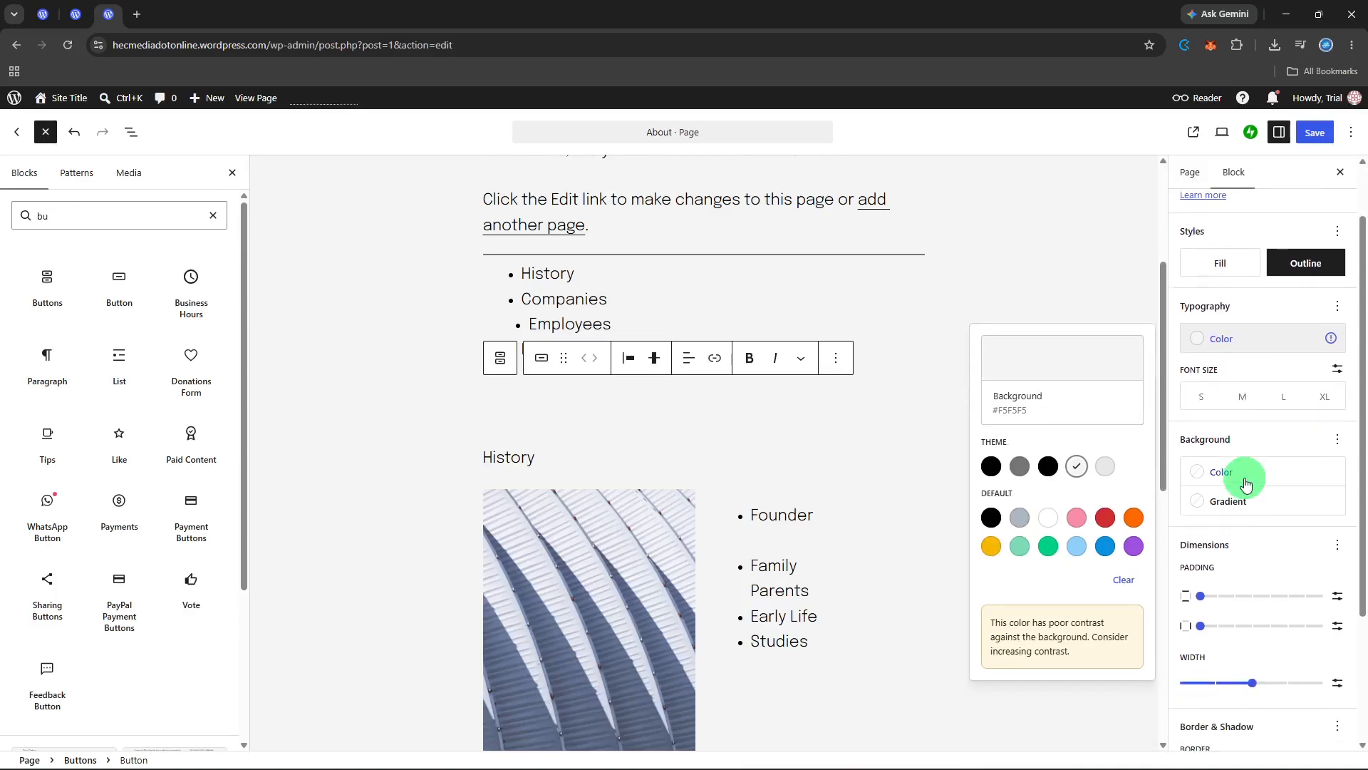
click(1236, 395)
click(1335, 370)
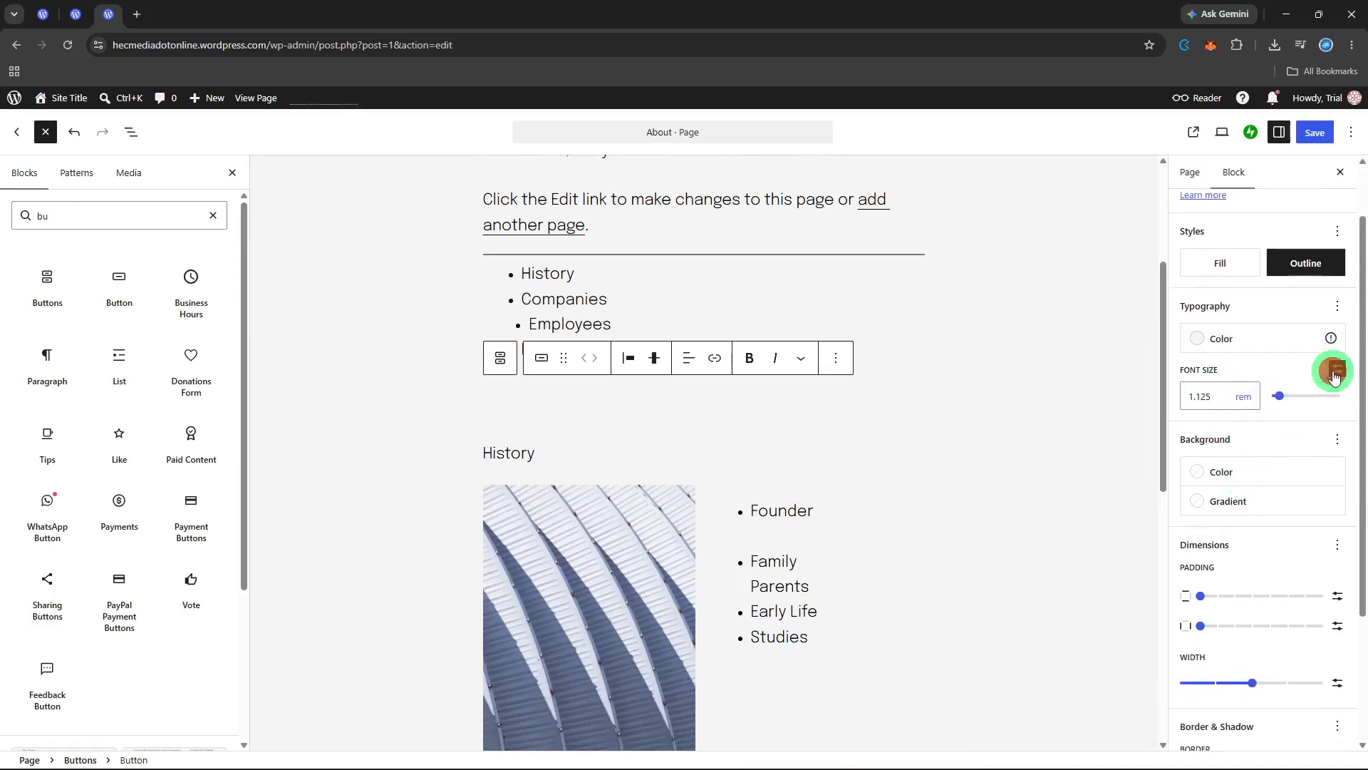
click(1335, 373)
- Try Primary black as the button's background colour, followed by the Background colour #F5F5F5
click(1270, 473)
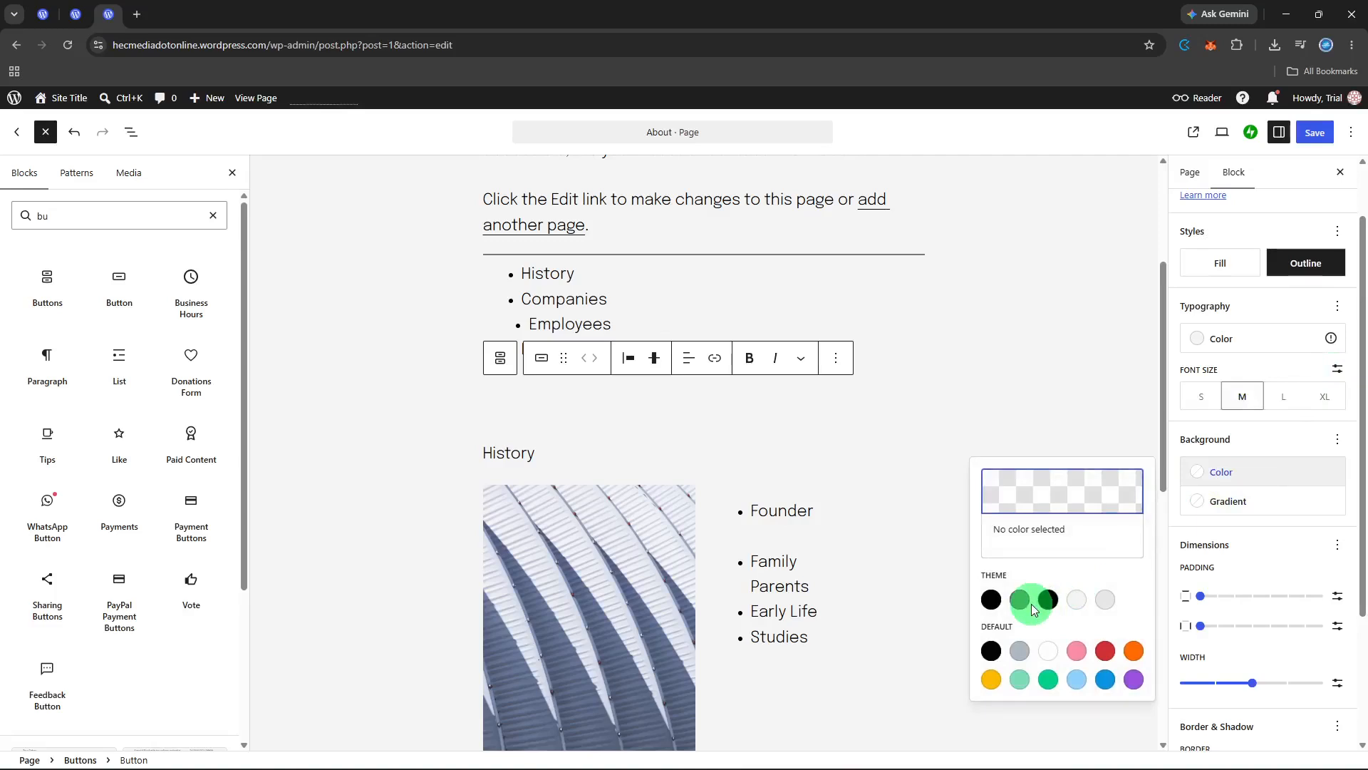
click(991, 604)
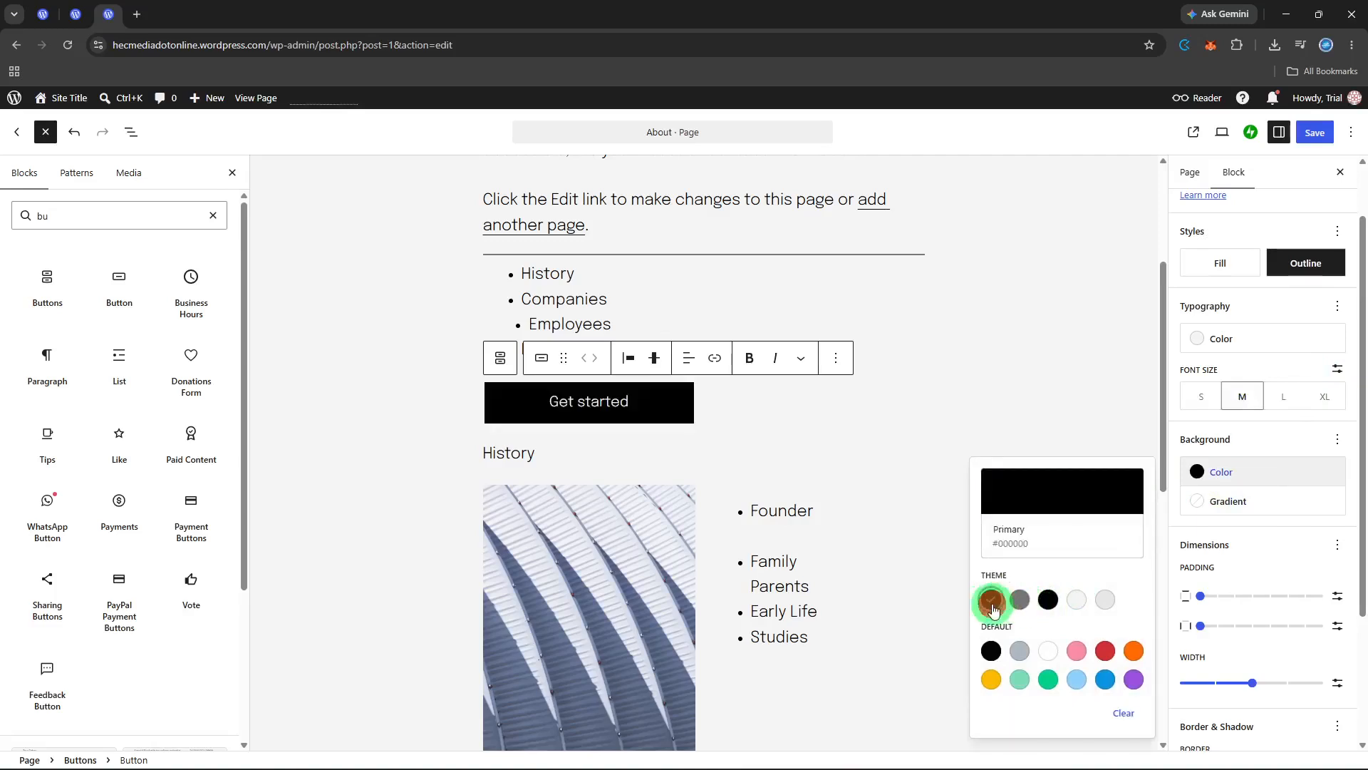
click(1072, 601)
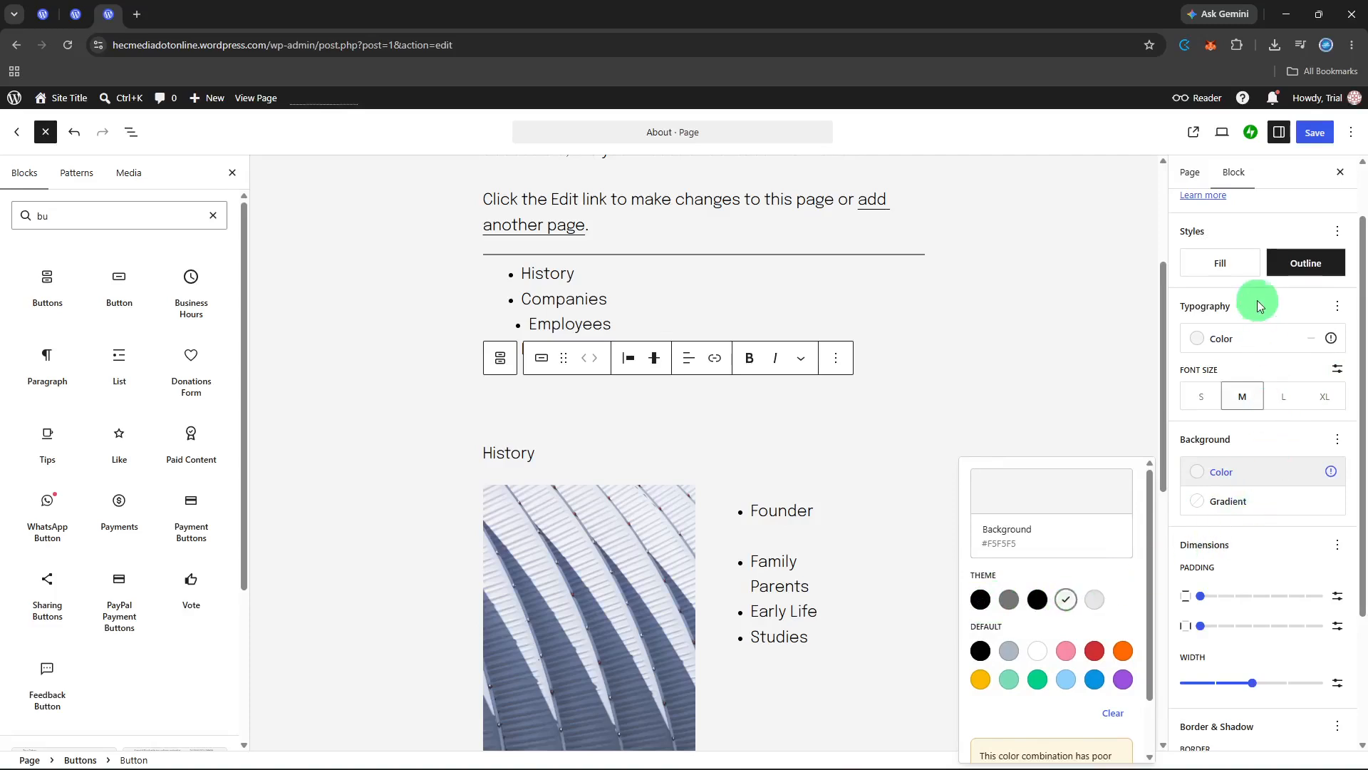
- Clear the button's custom text colour and background colour
click(1238, 338)
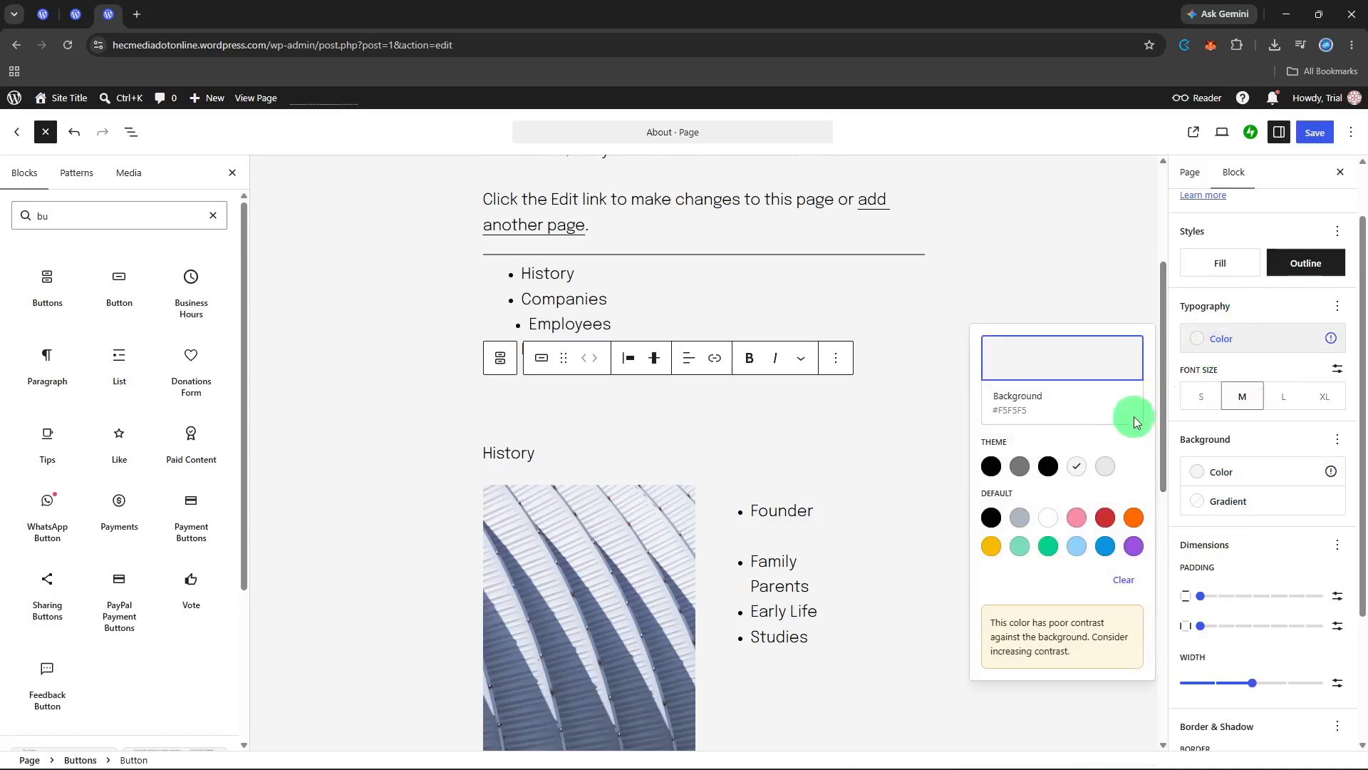
click(1125, 580)
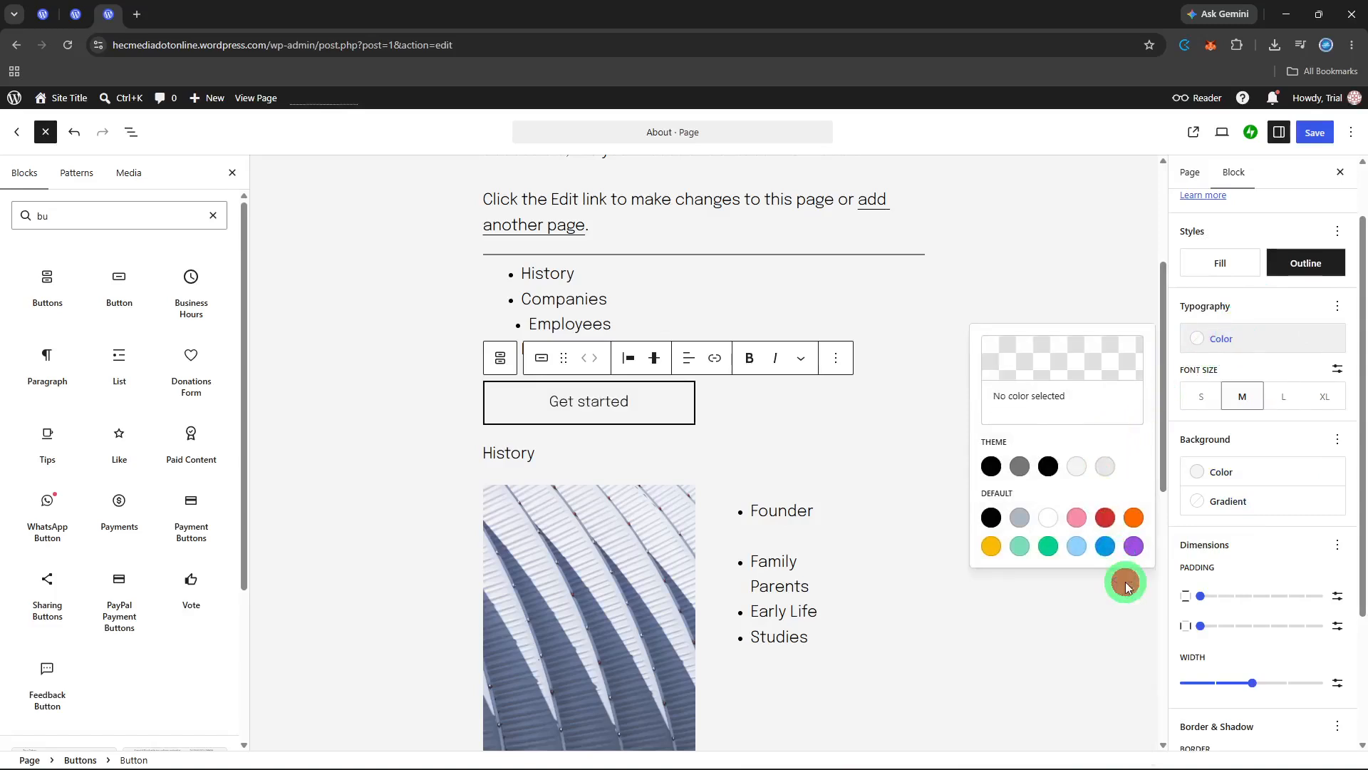
click(1281, 471)
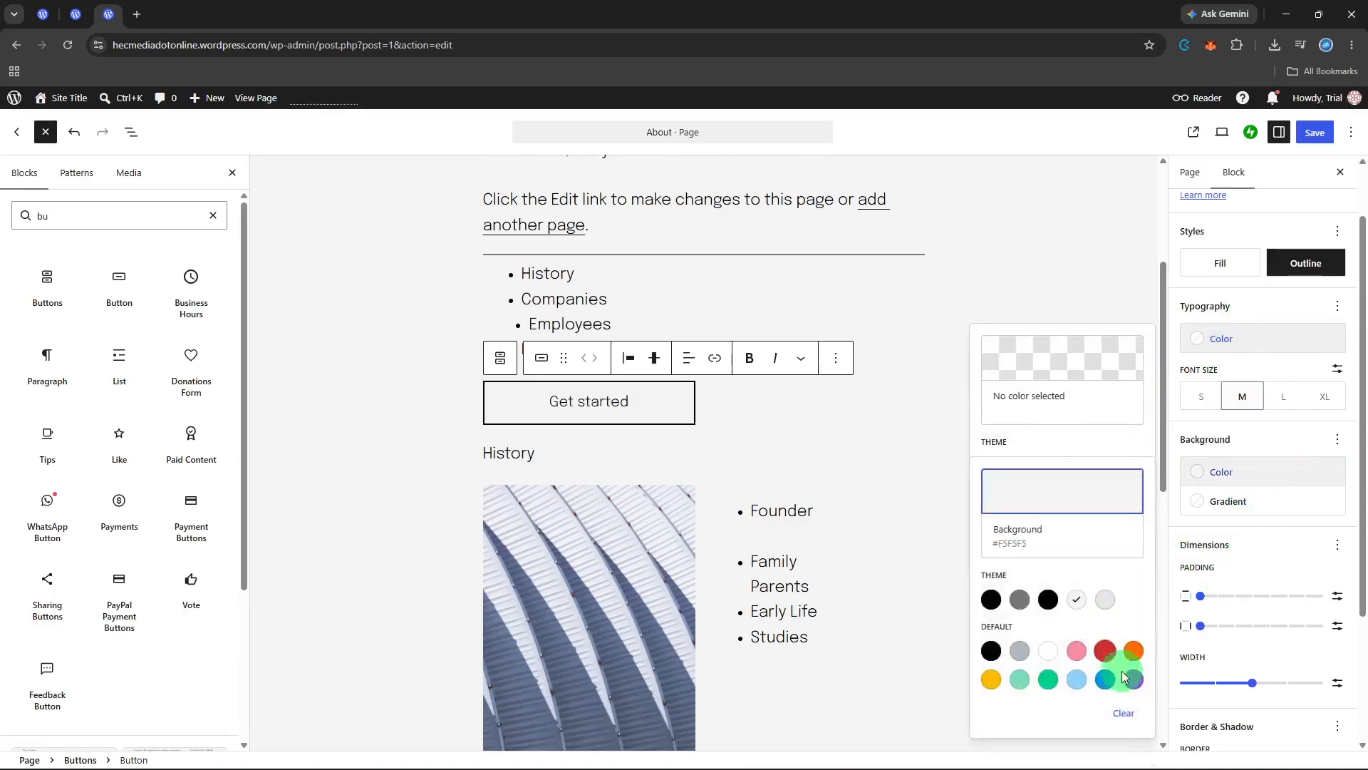
click(1125, 713)
click(1281, 494)
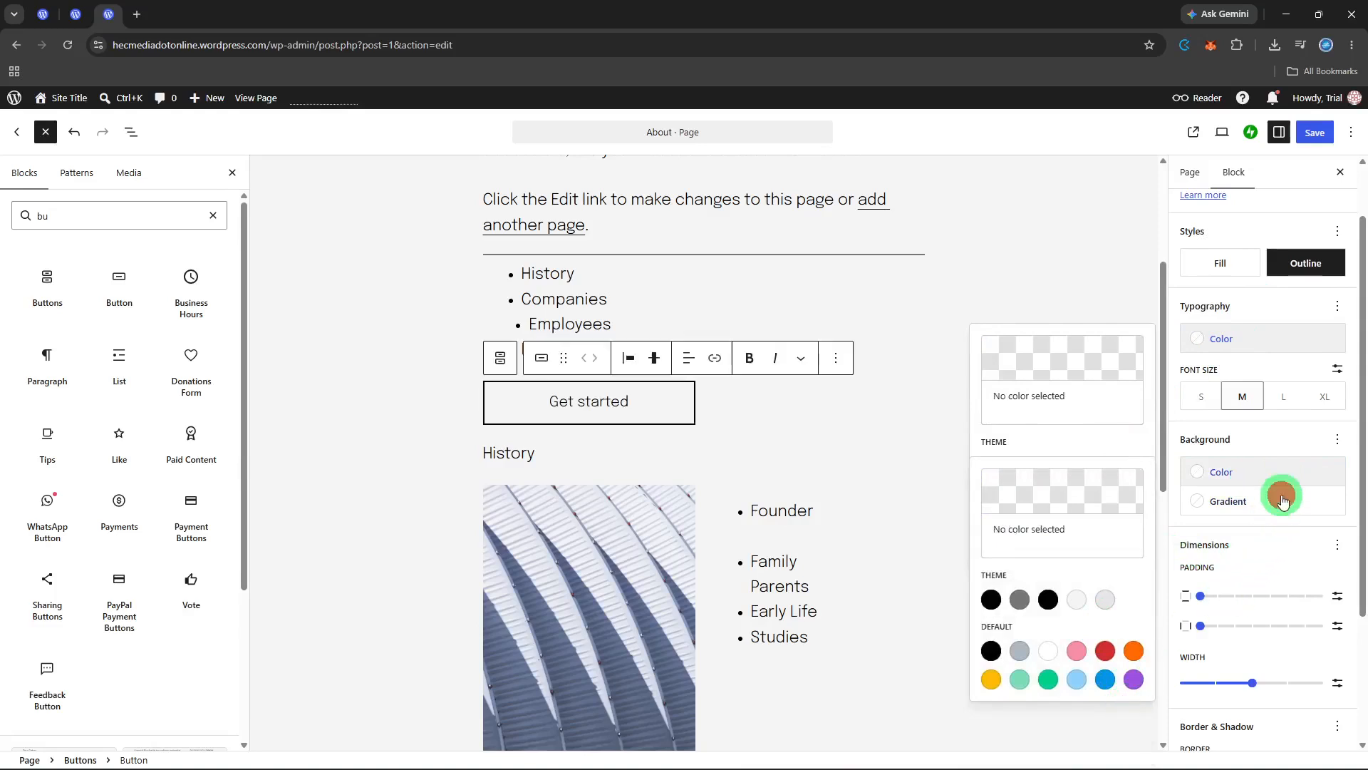
click(1261, 525)
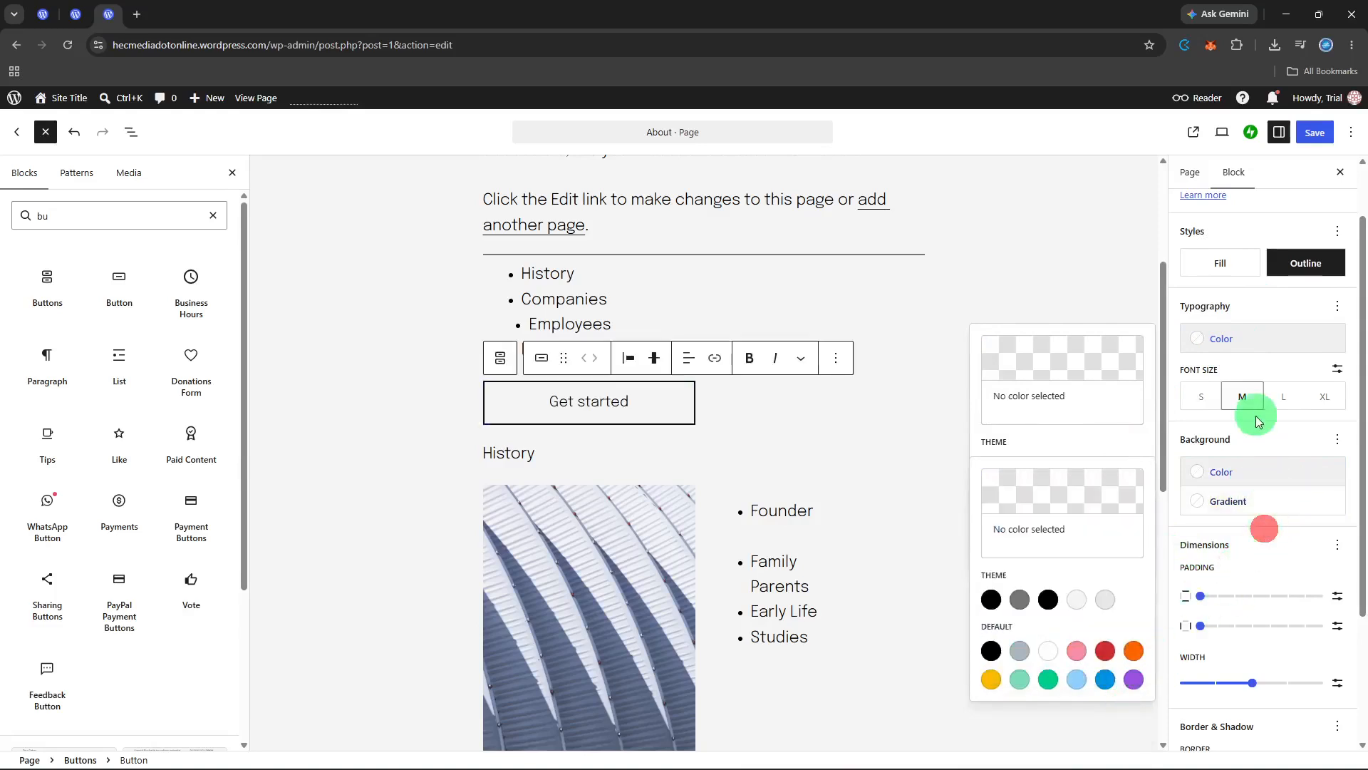
- Set the button's font size to S and its background colour to Primary black (#000000)
click(1209, 402)
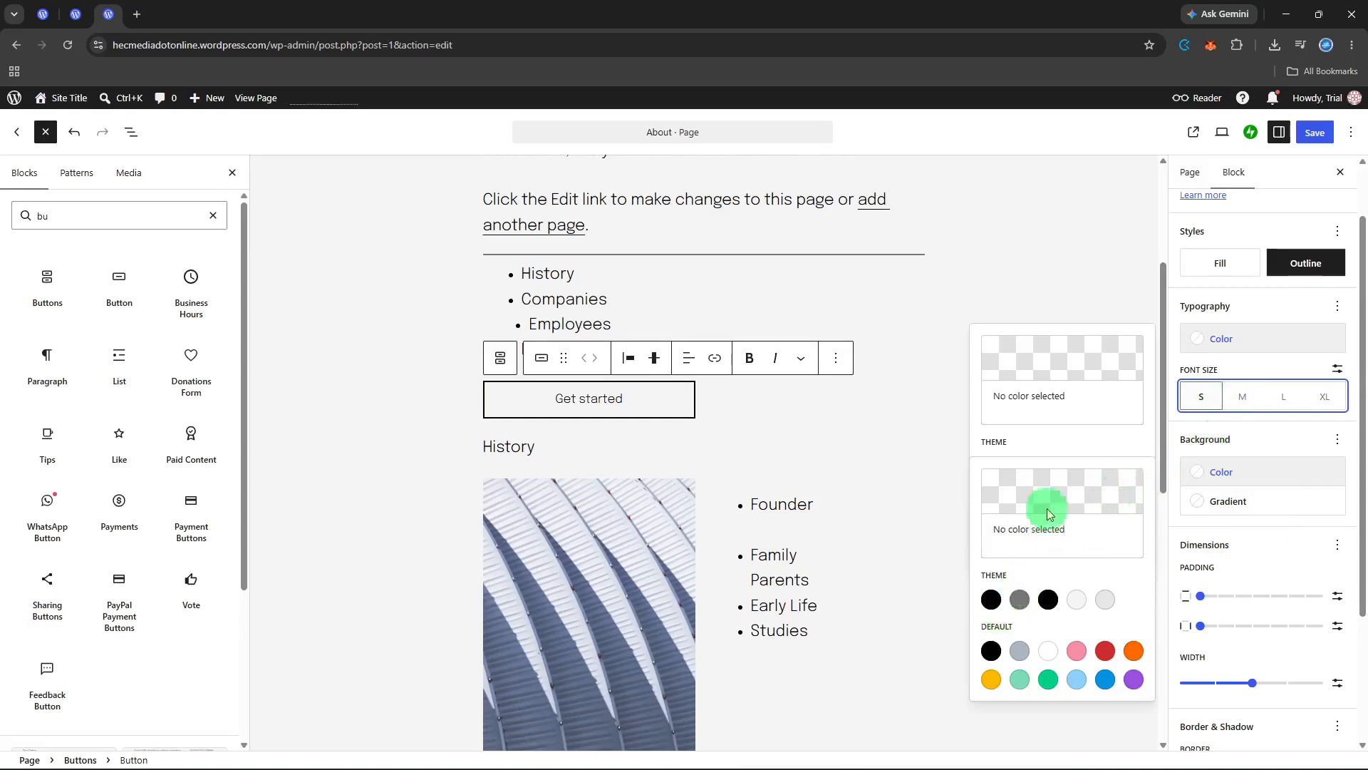
click(1060, 387)
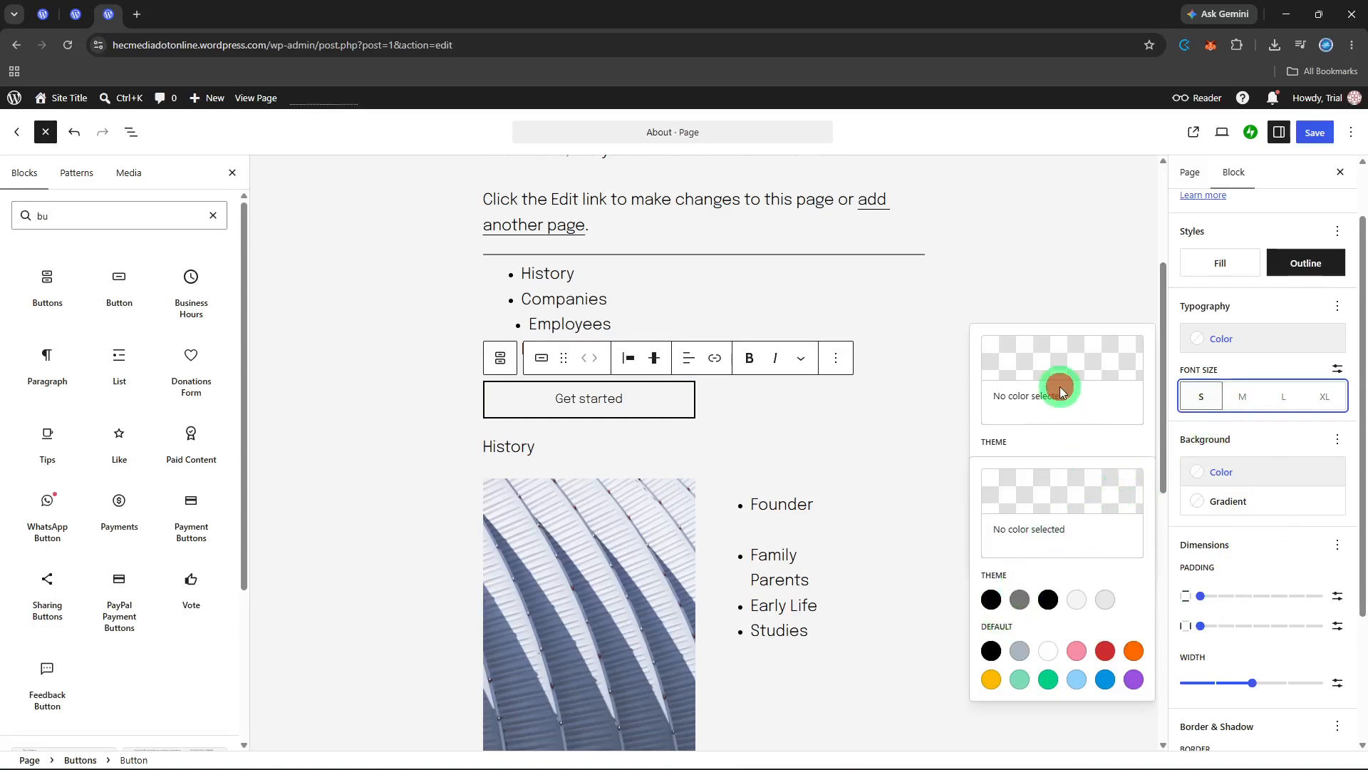
click(990, 599)
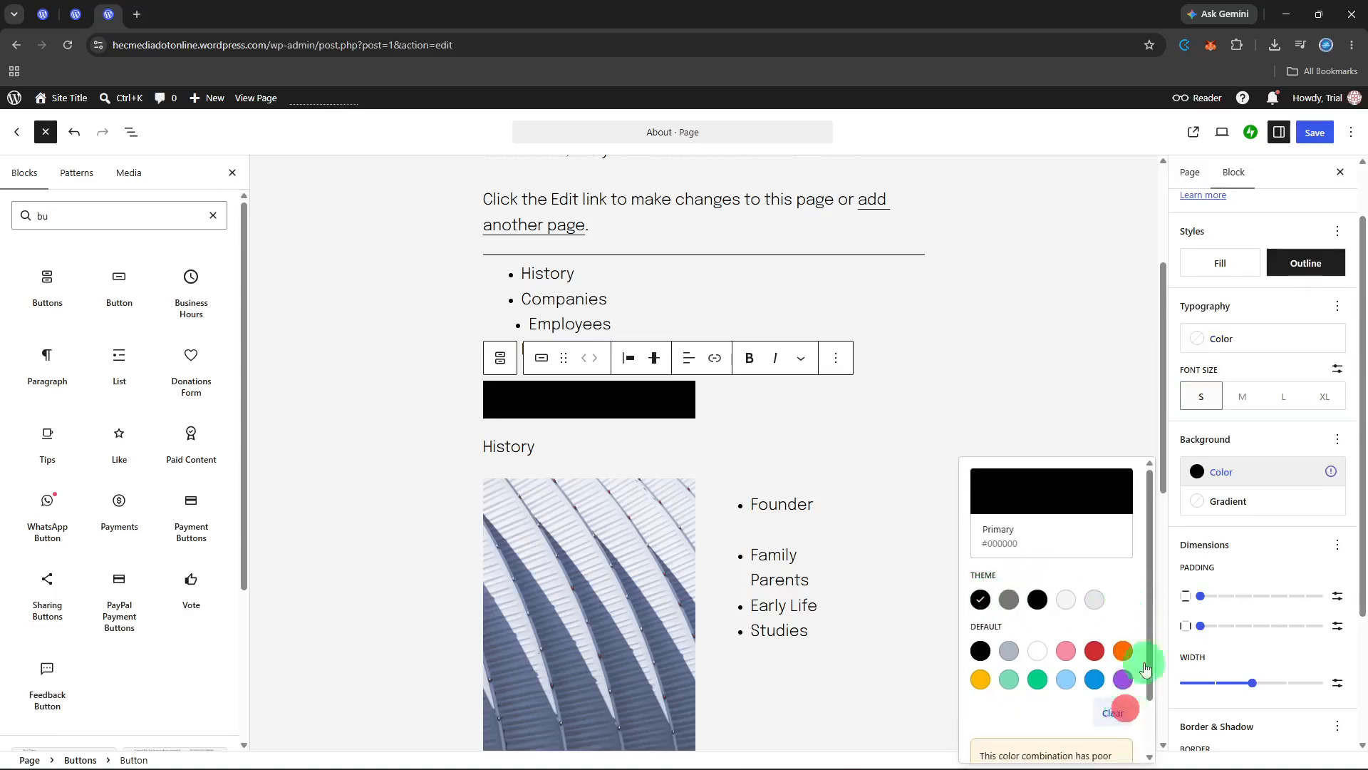
- Clear the "Get started" button's custom background colour
click(1119, 711)
scroll(1277, 534, down, 2)
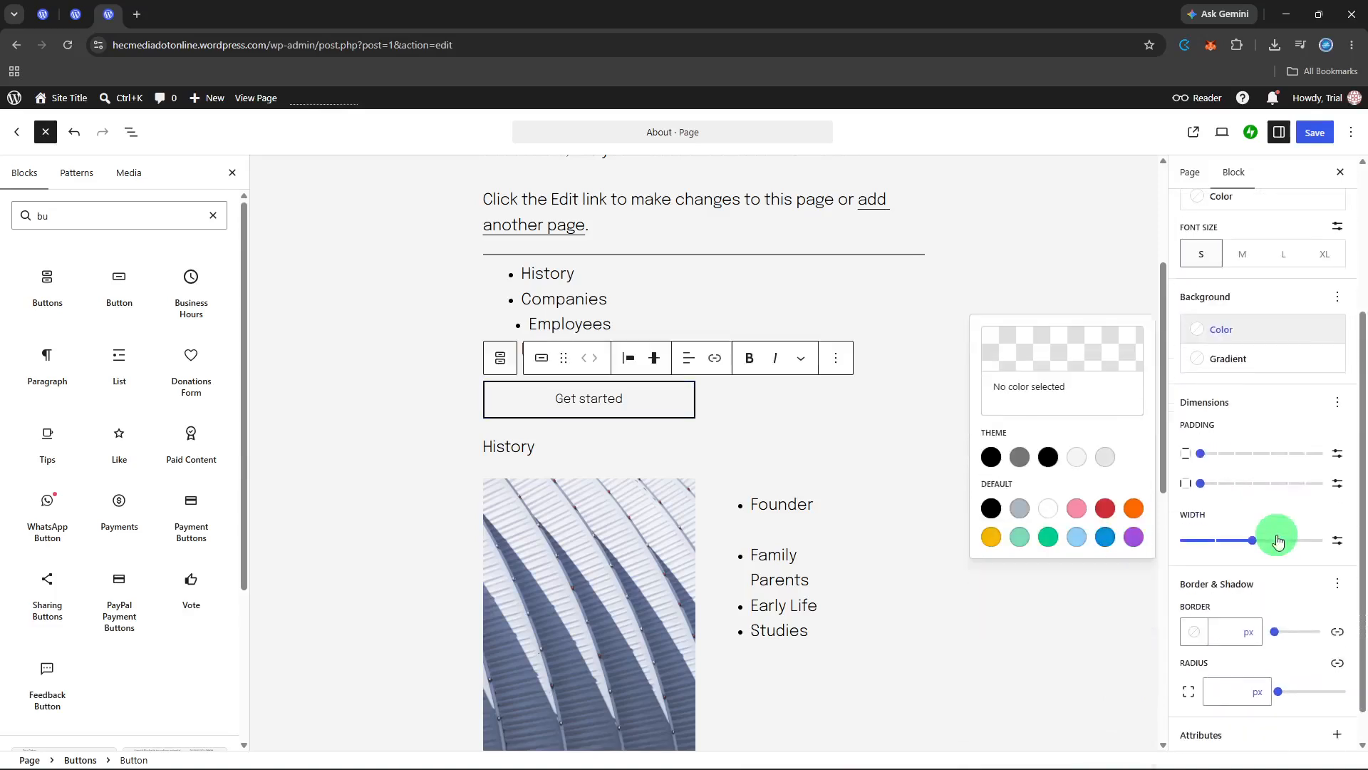
click(1279, 694)
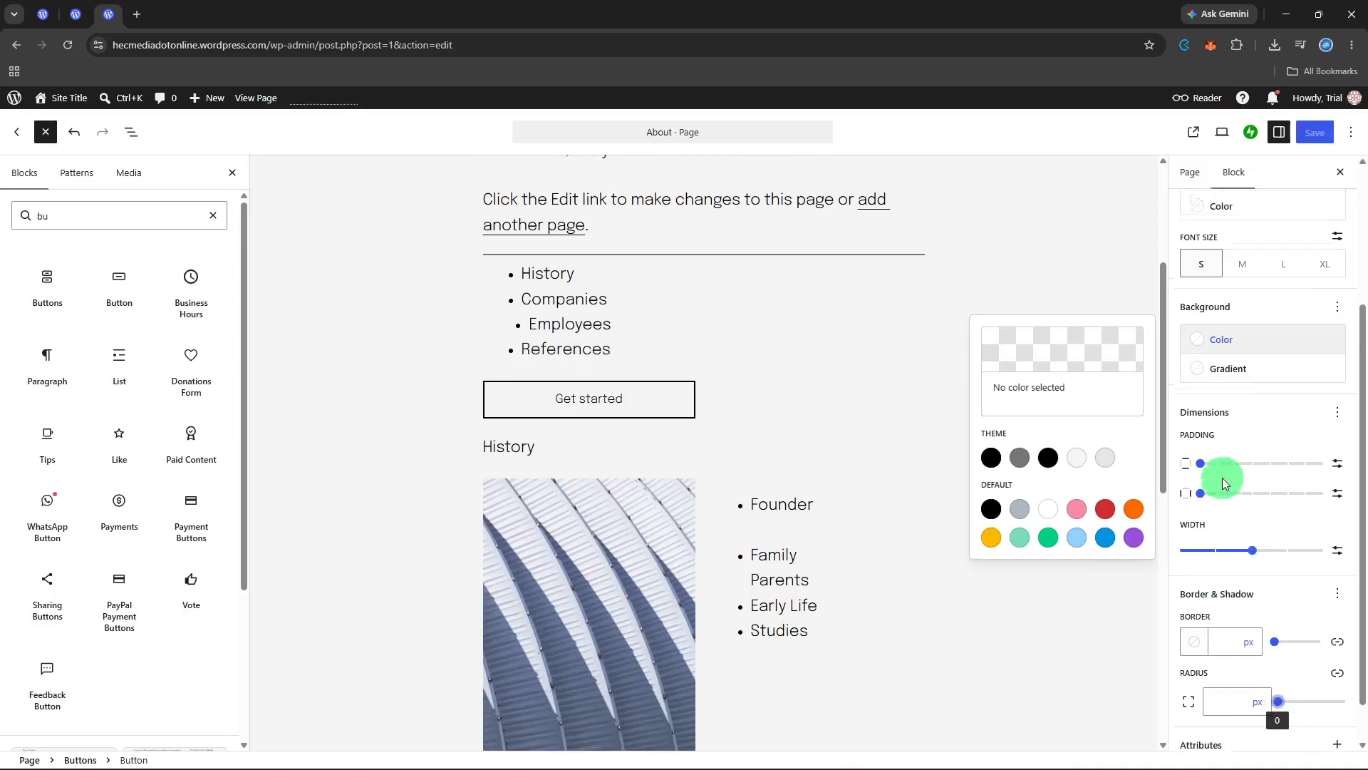
scroll(1221, 478, up, 3)
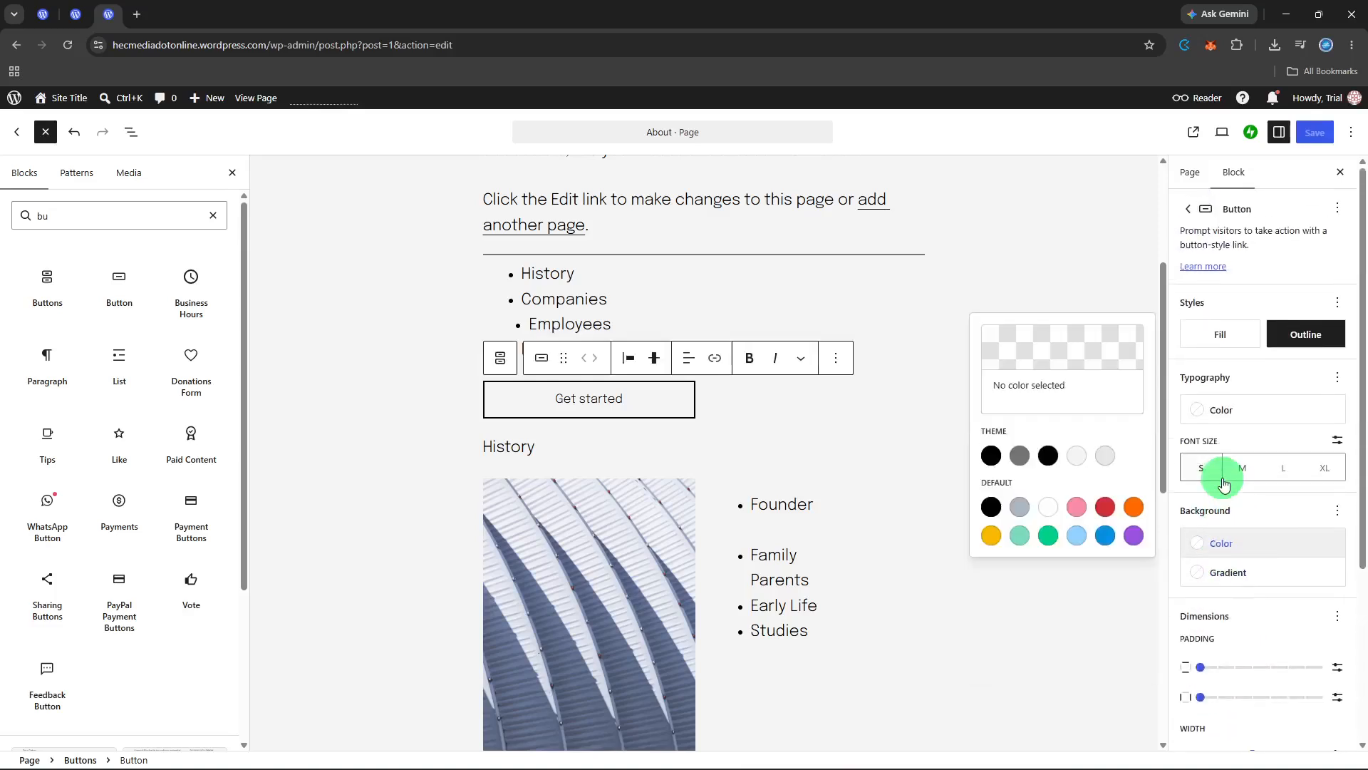
- Preview the page in the mobile viewport and return to the desktop viewport
click(1222, 132)
click(1144, 248)
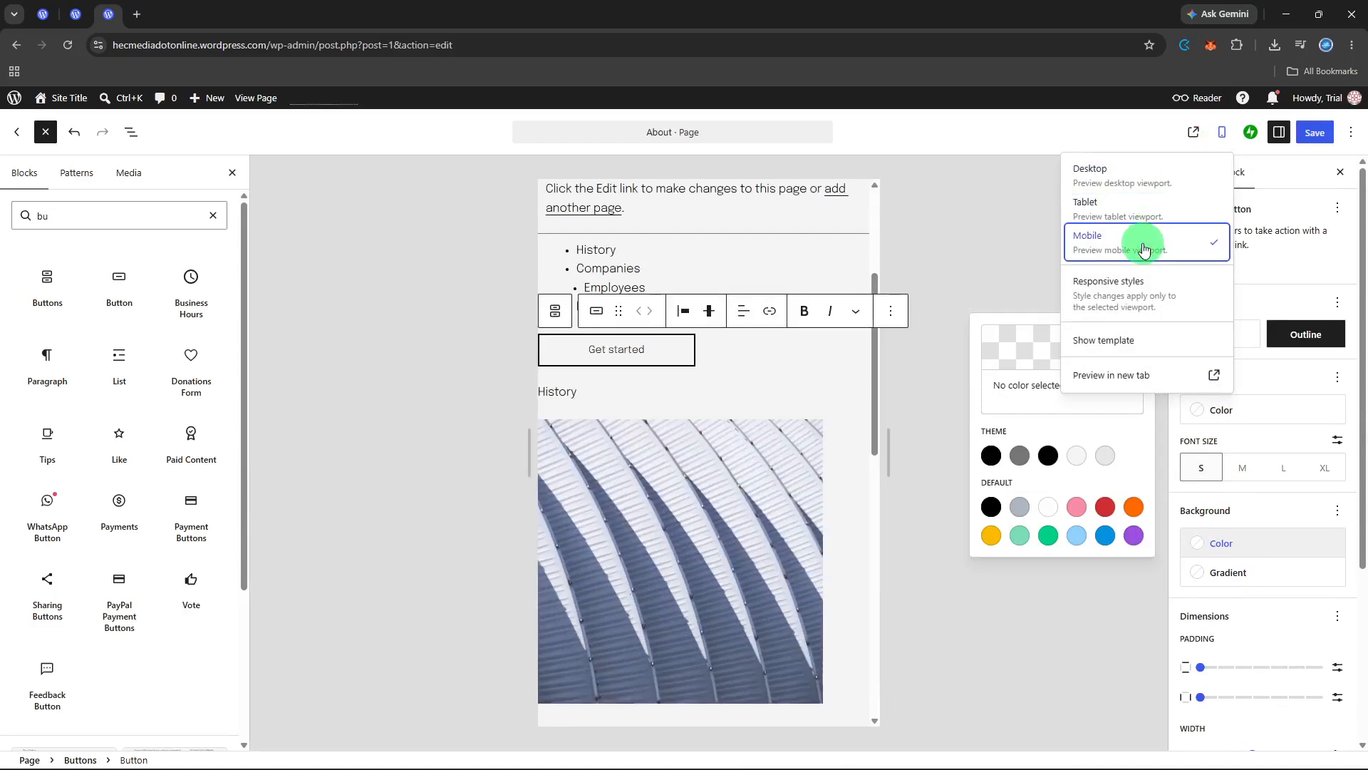
click(1186, 168)
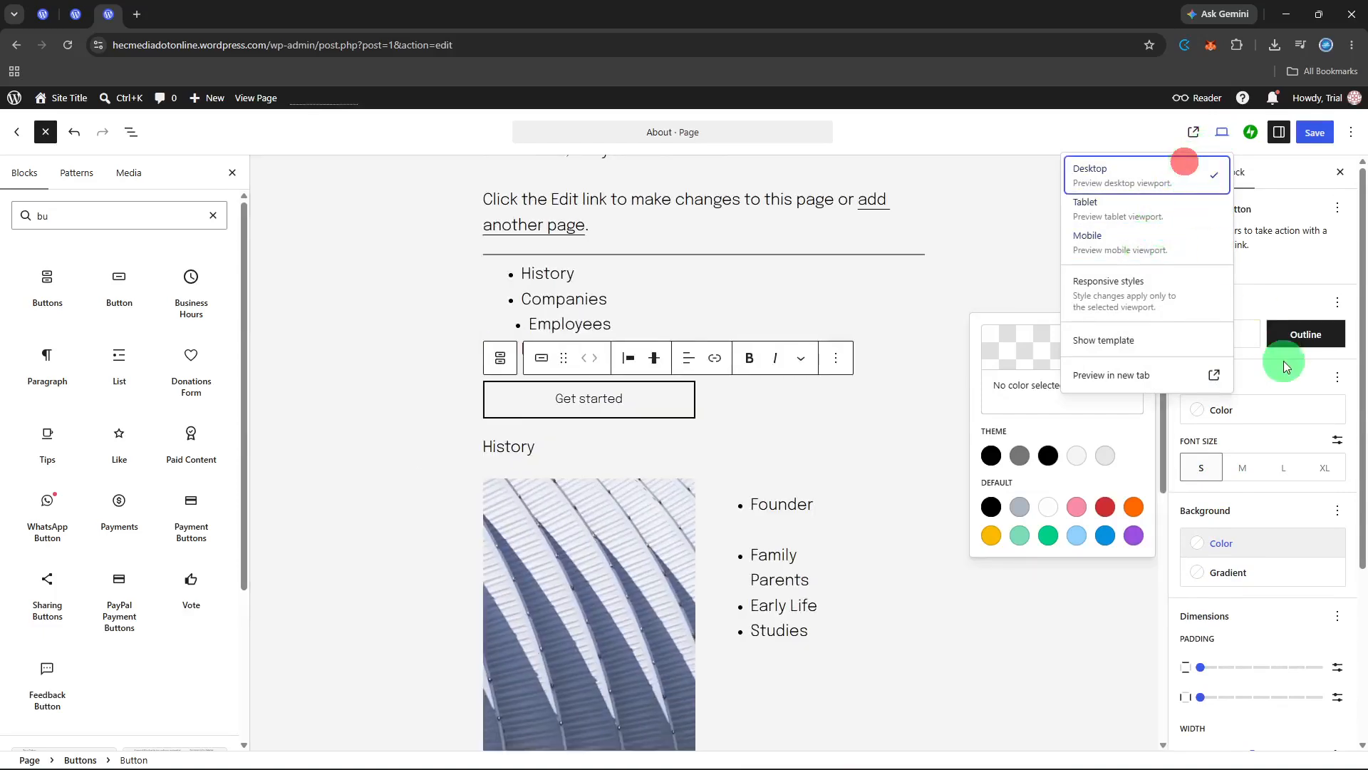
click(1304, 307)
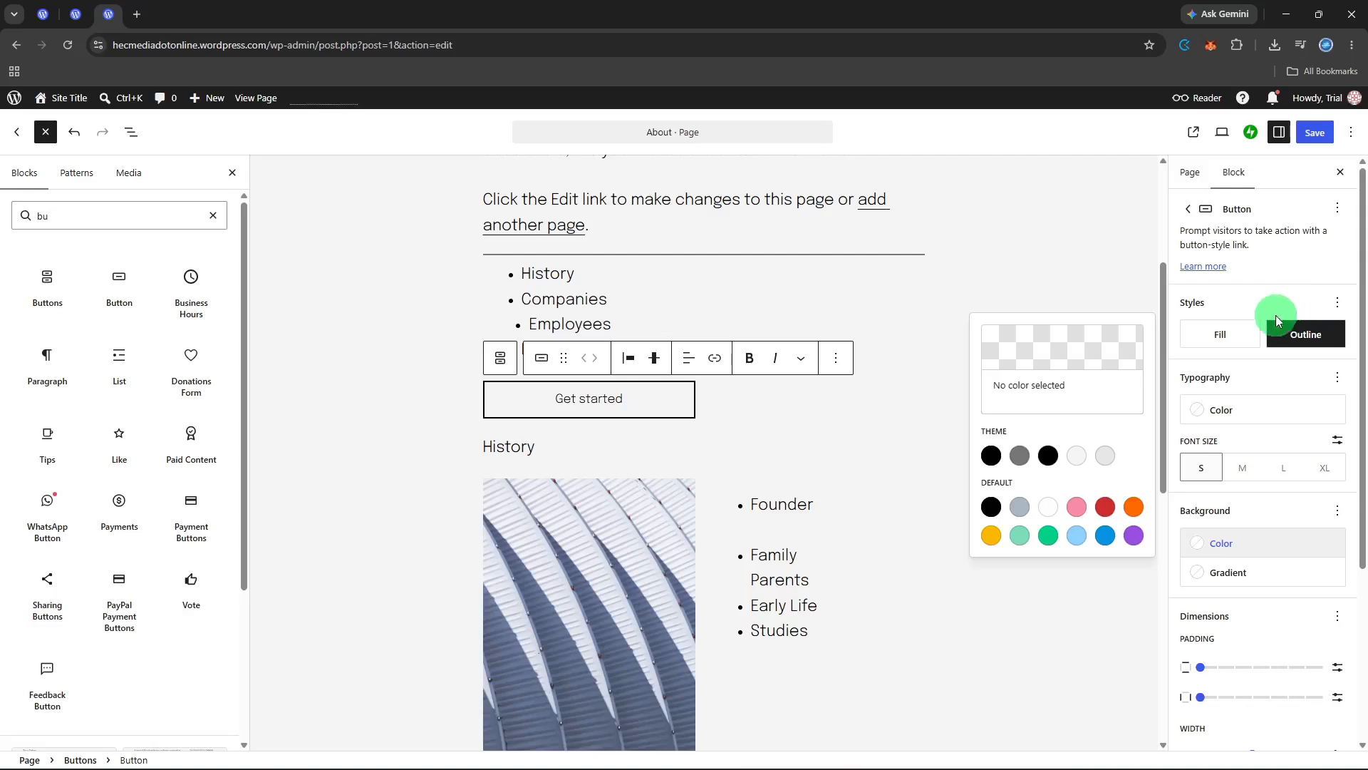
- Set the button's custom font size to 0.8 rem and save the page
click(1275, 413)
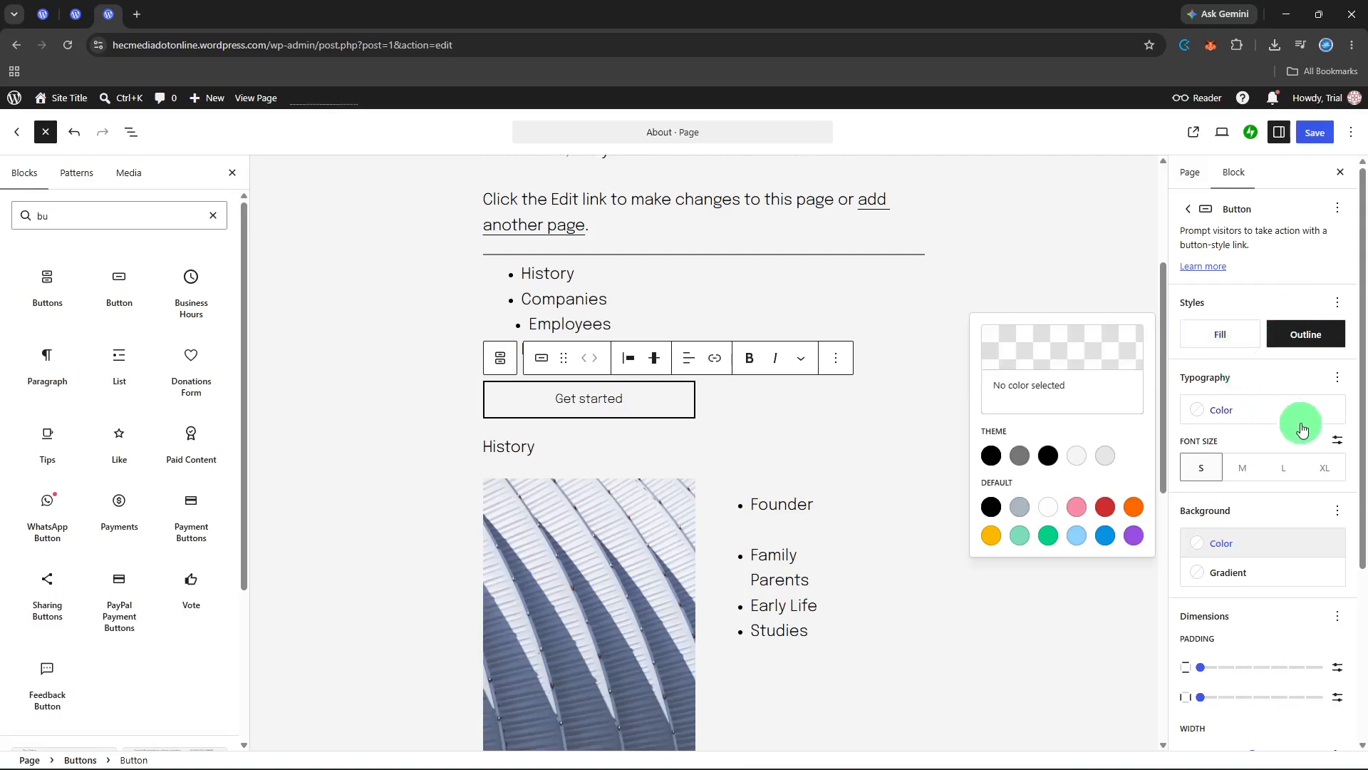
click(1336, 441)
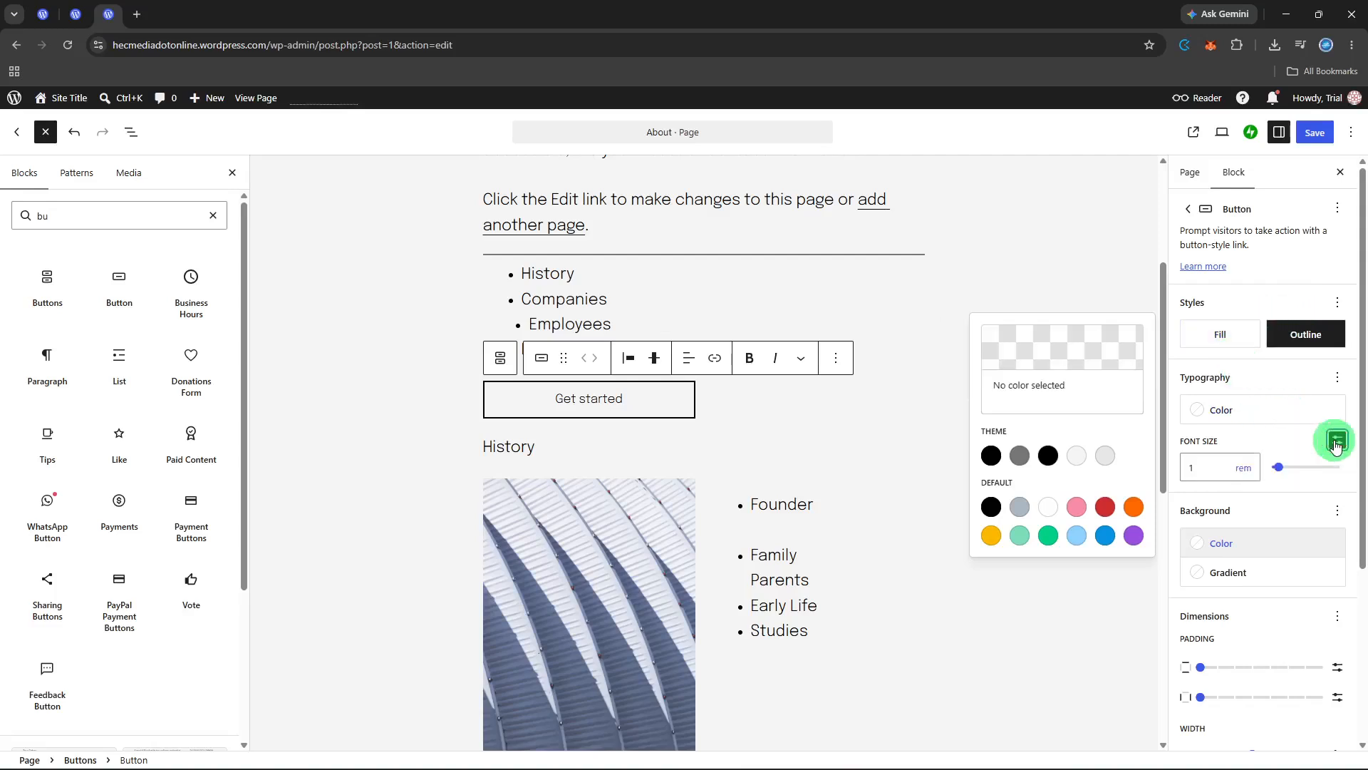
mouse_move(1278, 466)
mouse_down()
mouse_move(1238, 469)
mouse_move(1281, 470)
mouse_up()
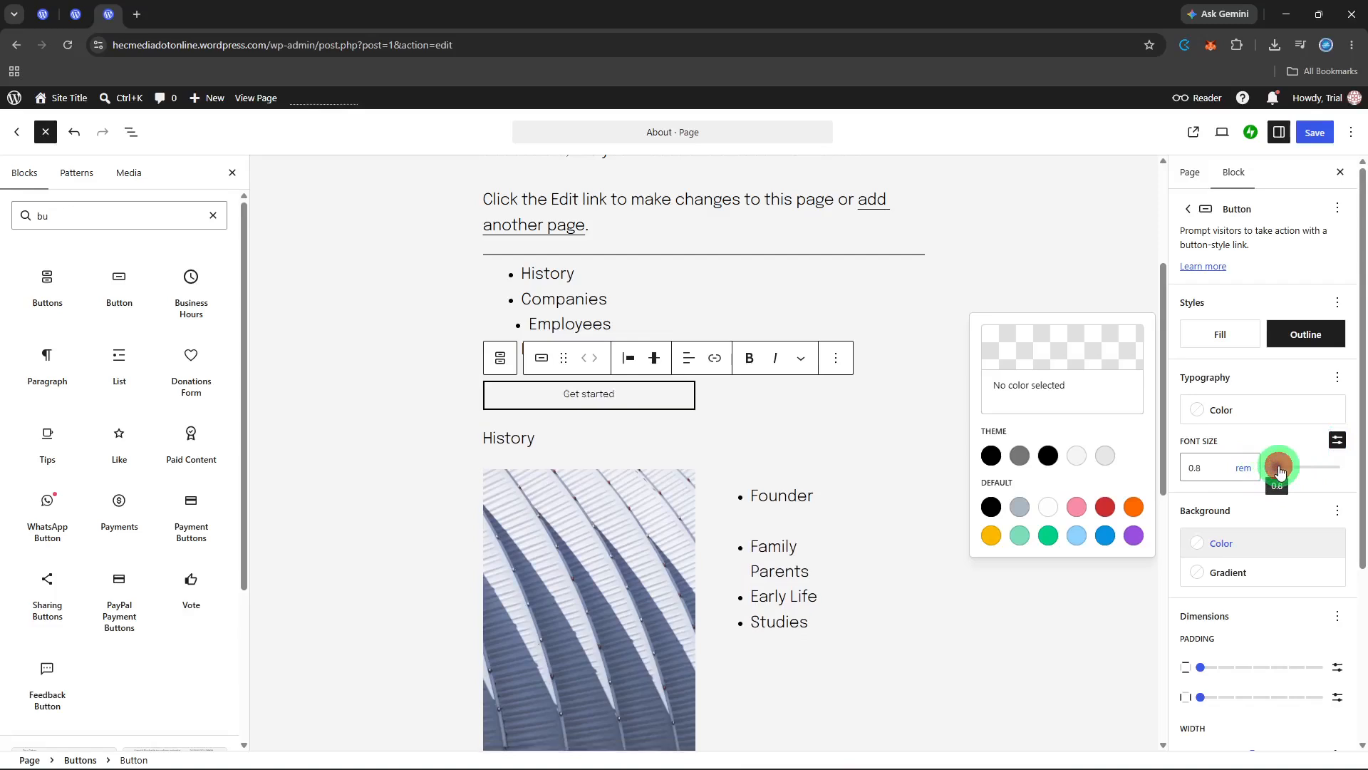
click(1314, 132)
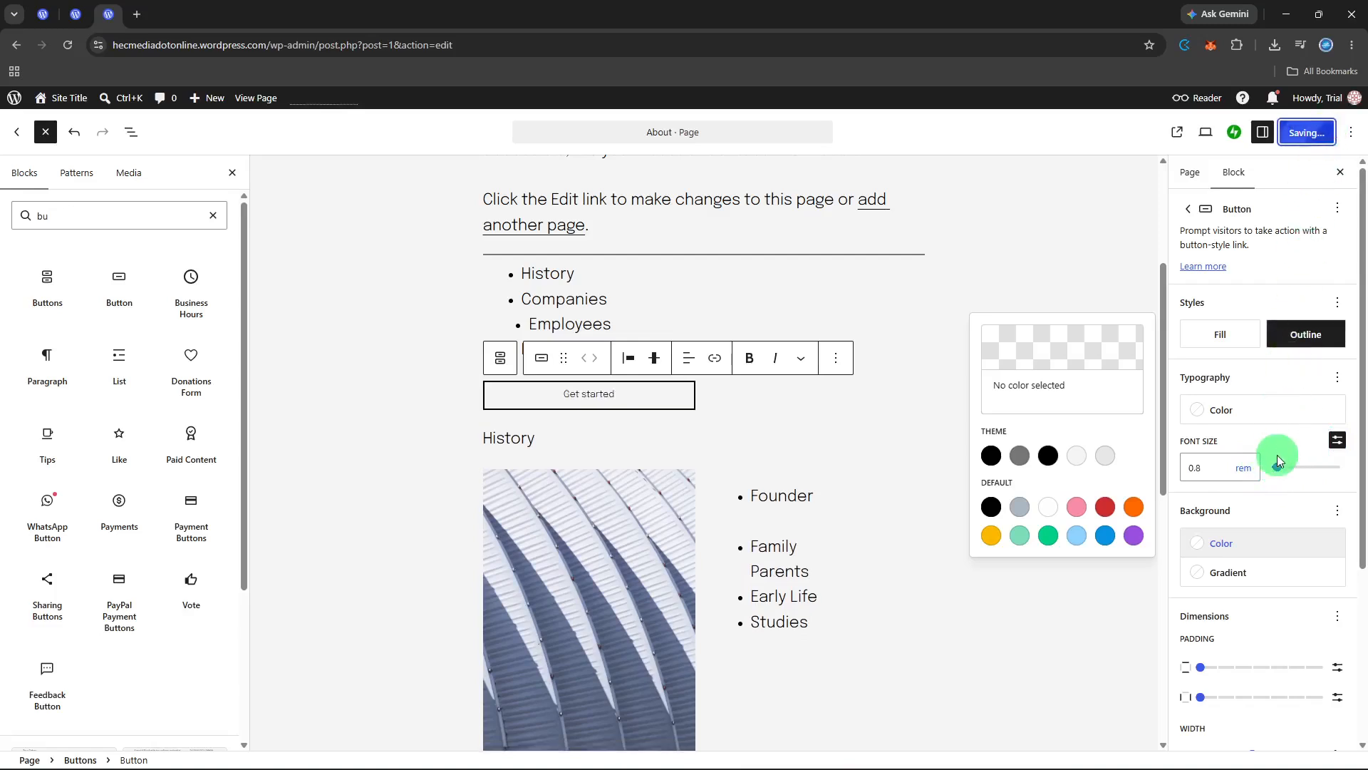
click(1247, 570)
click(1247, 499)
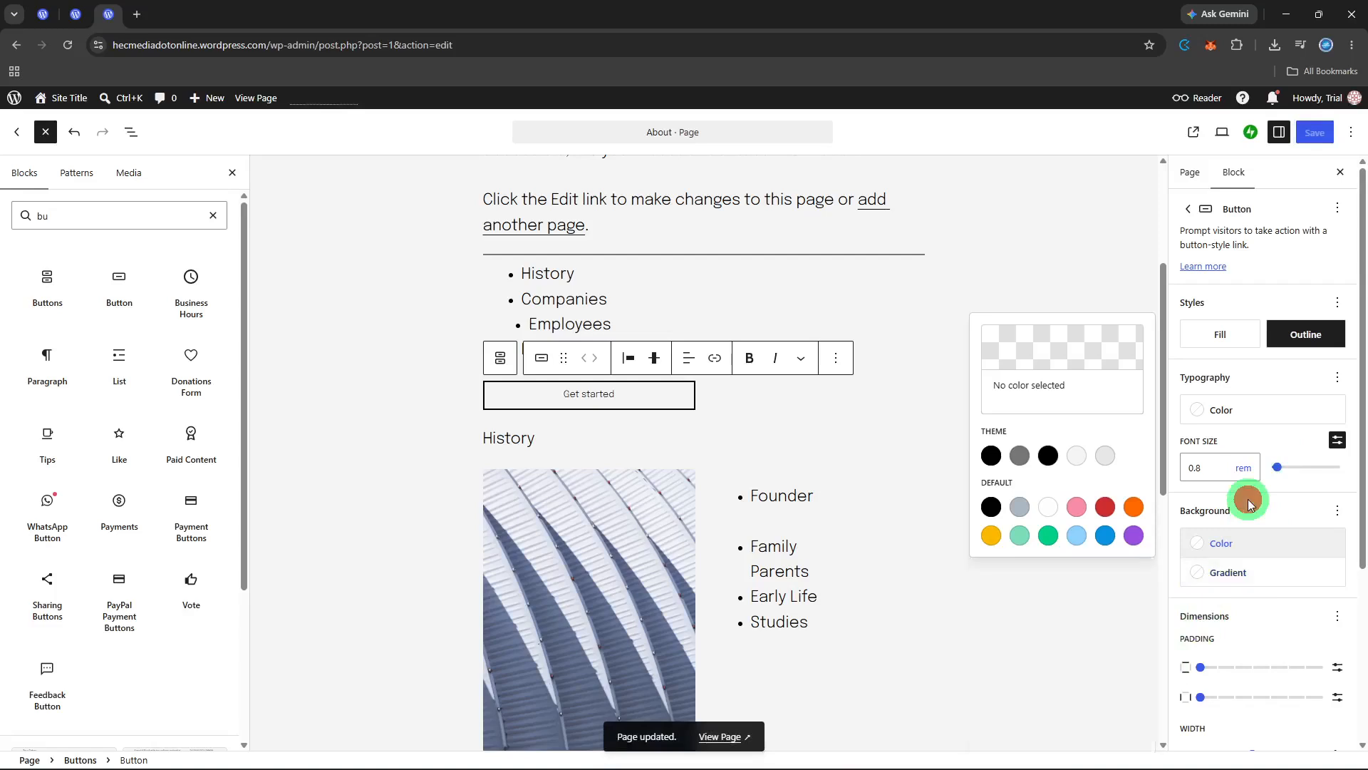
click(1245, 543)
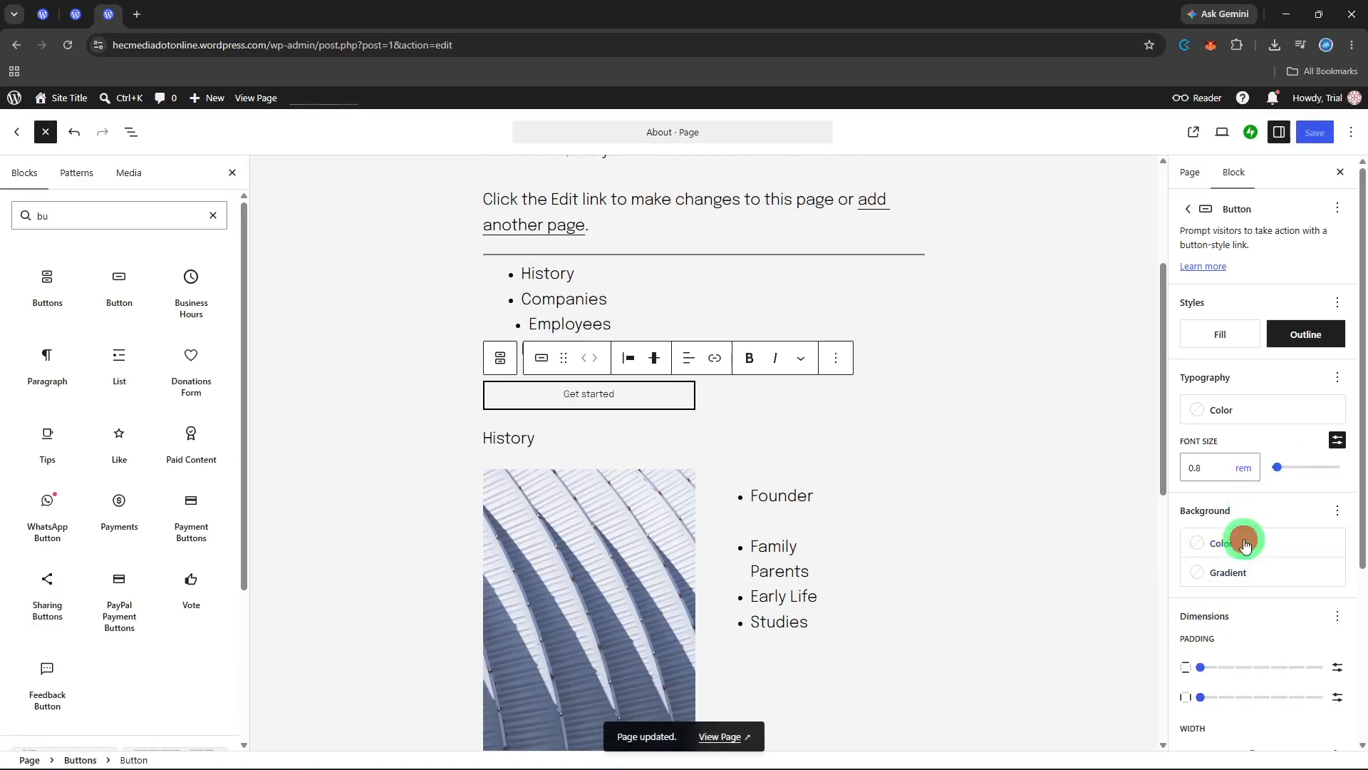
click(1245, 543)
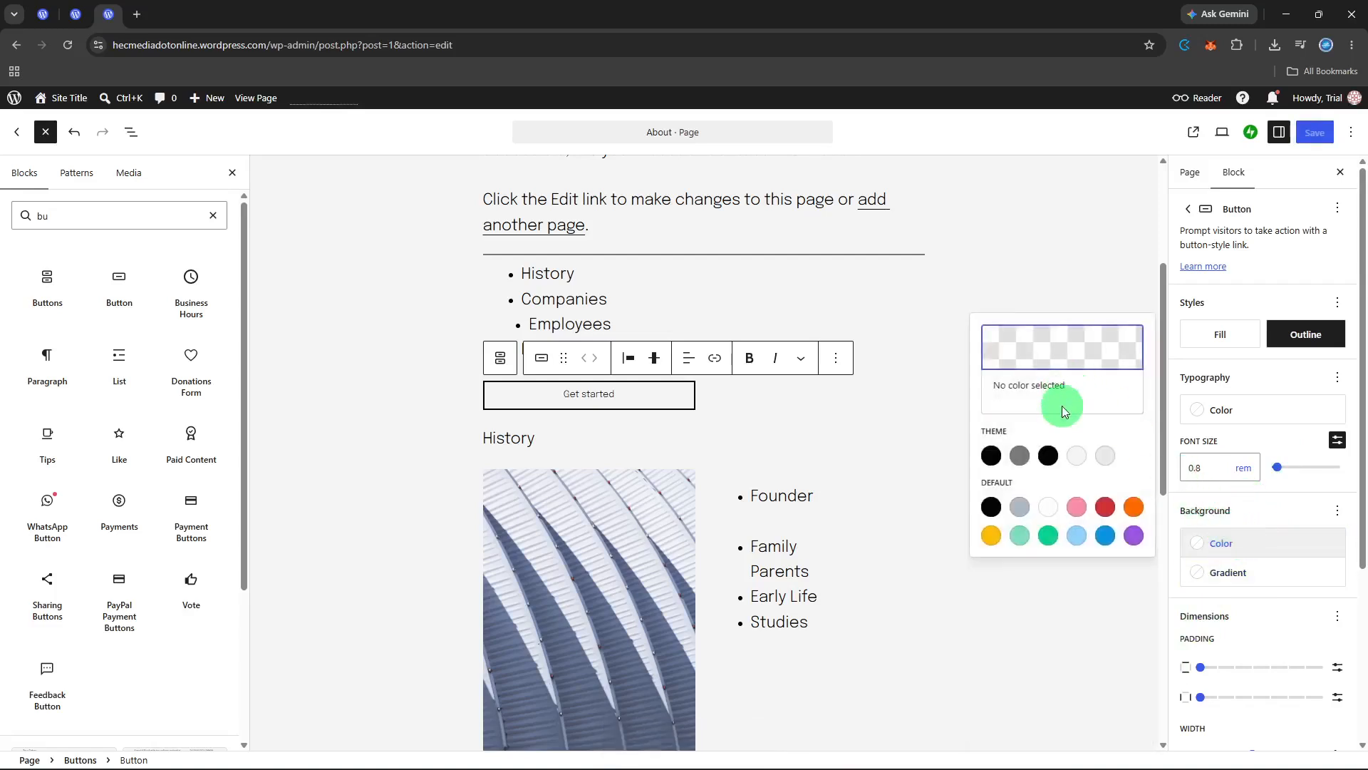
- Try a radial and a linear gradient as the button's background, and clear the gradient
click(1211, 572)
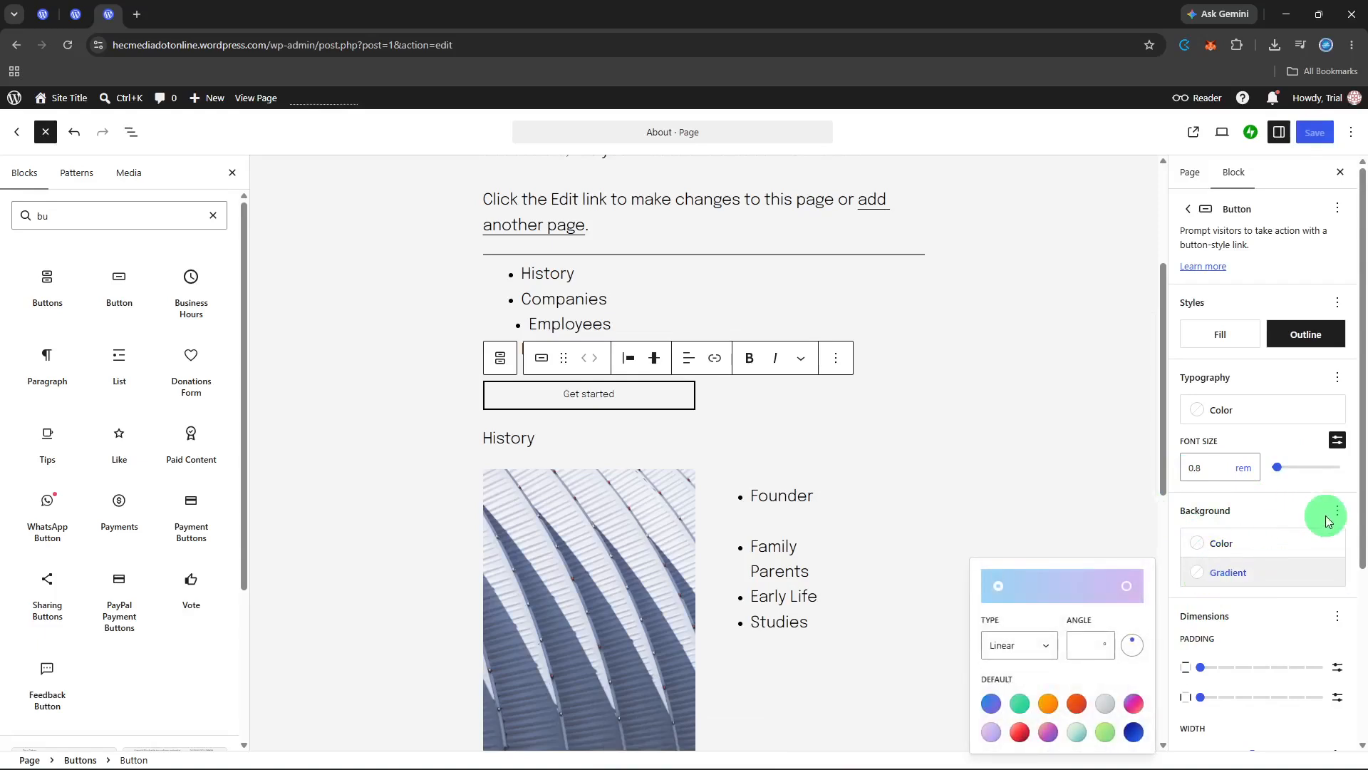
click(1051, 647)
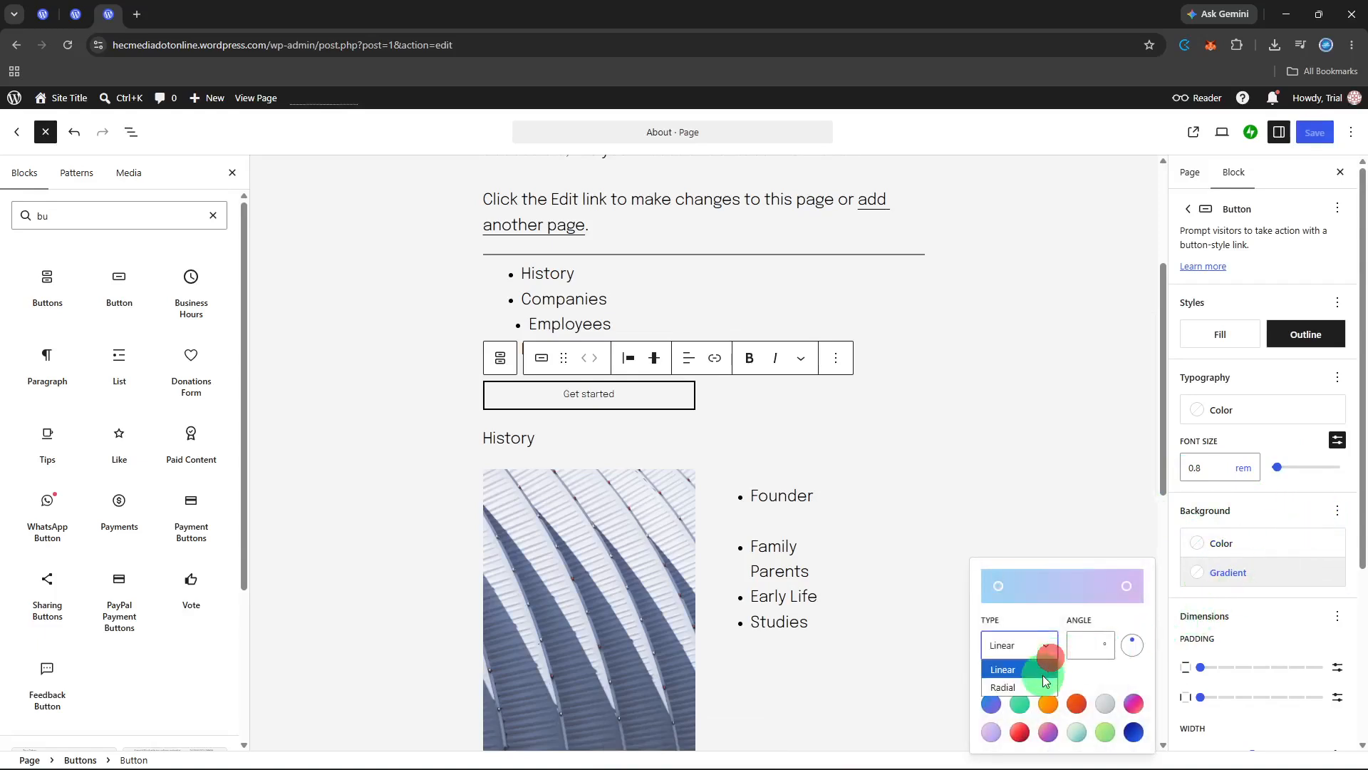
click(1038, 685)
click(1036, 639)
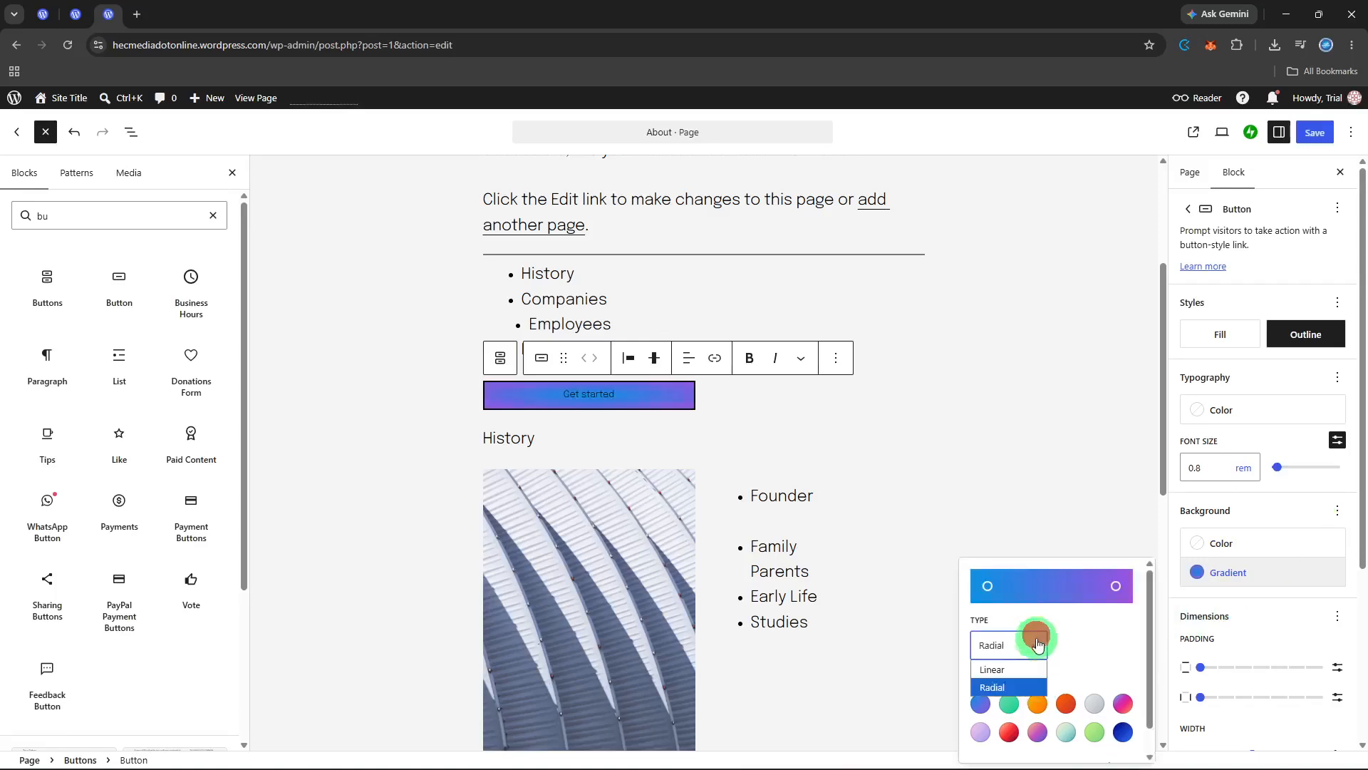
click(1028, 670)
scroll(1108, 697, down, 1)
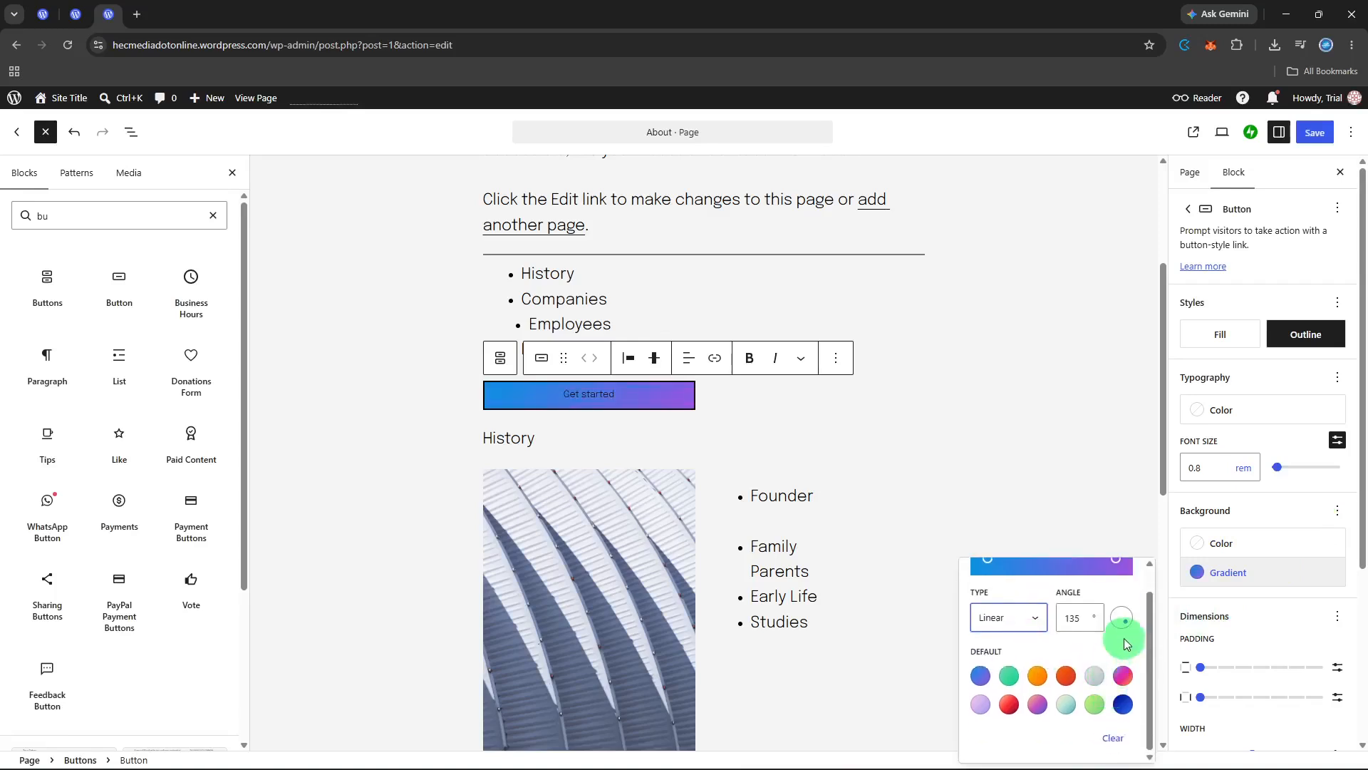
click(1119, 736)
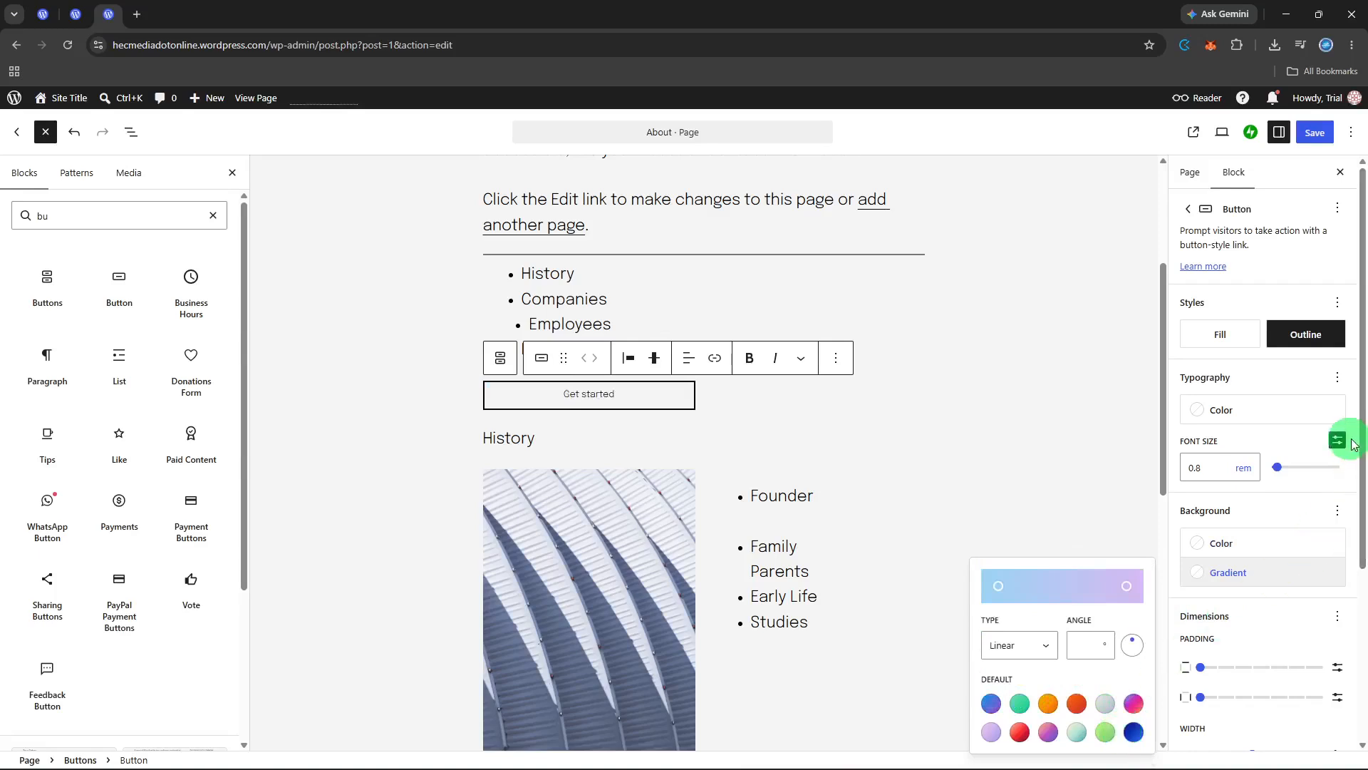
- Examine the additional options for the button's Background, Styles and Typography settings, including its text colour choices
click(1336, 511)
click(1335, 512)
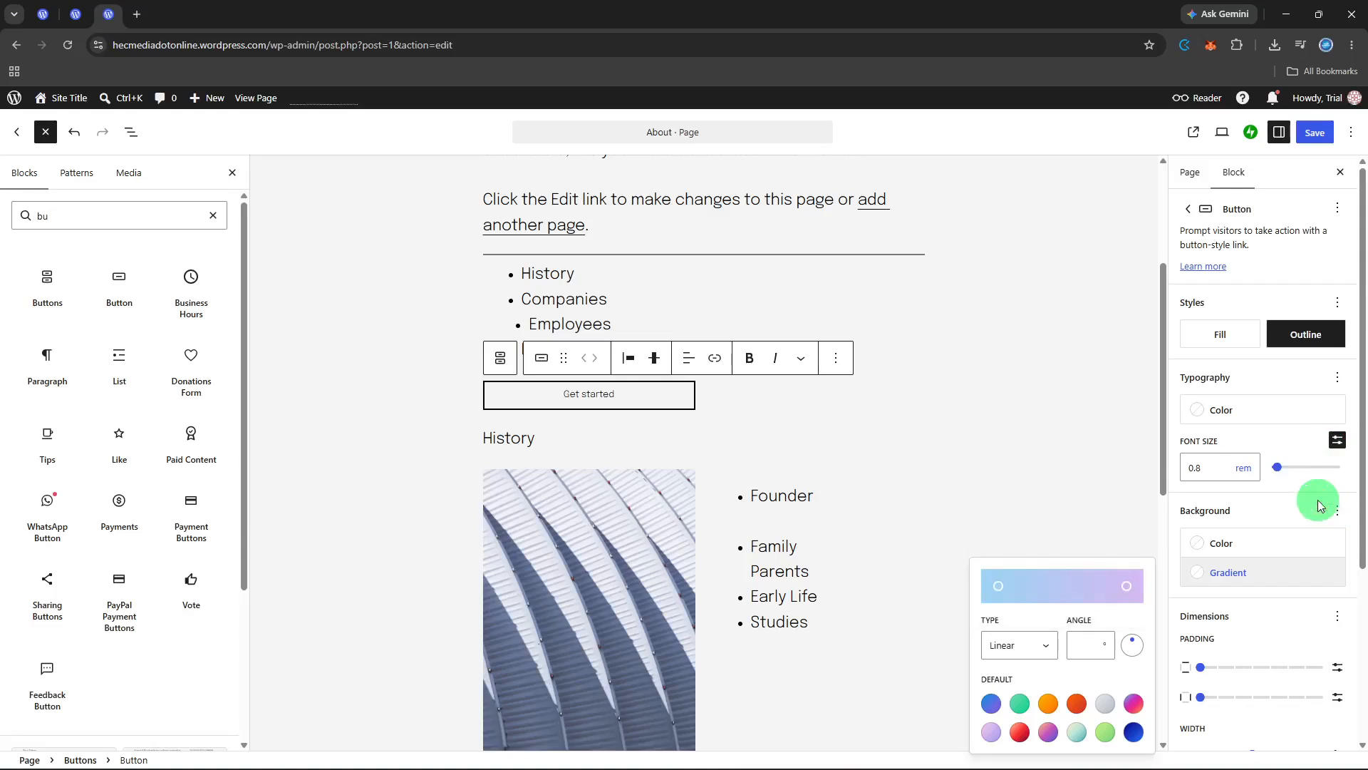
click(1332, 304)
click(1334, 303)
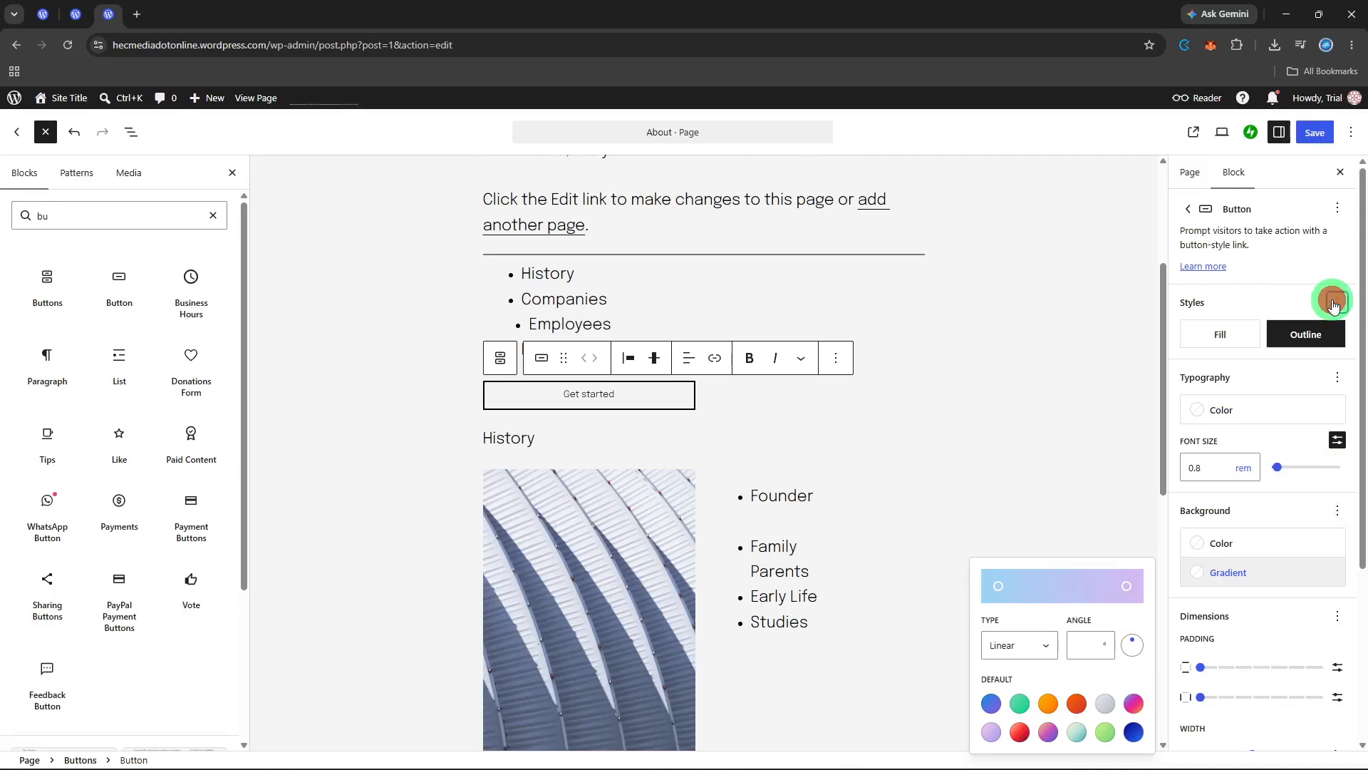
click(1334, 303)
click(1334, 304)
click(1296, 412)
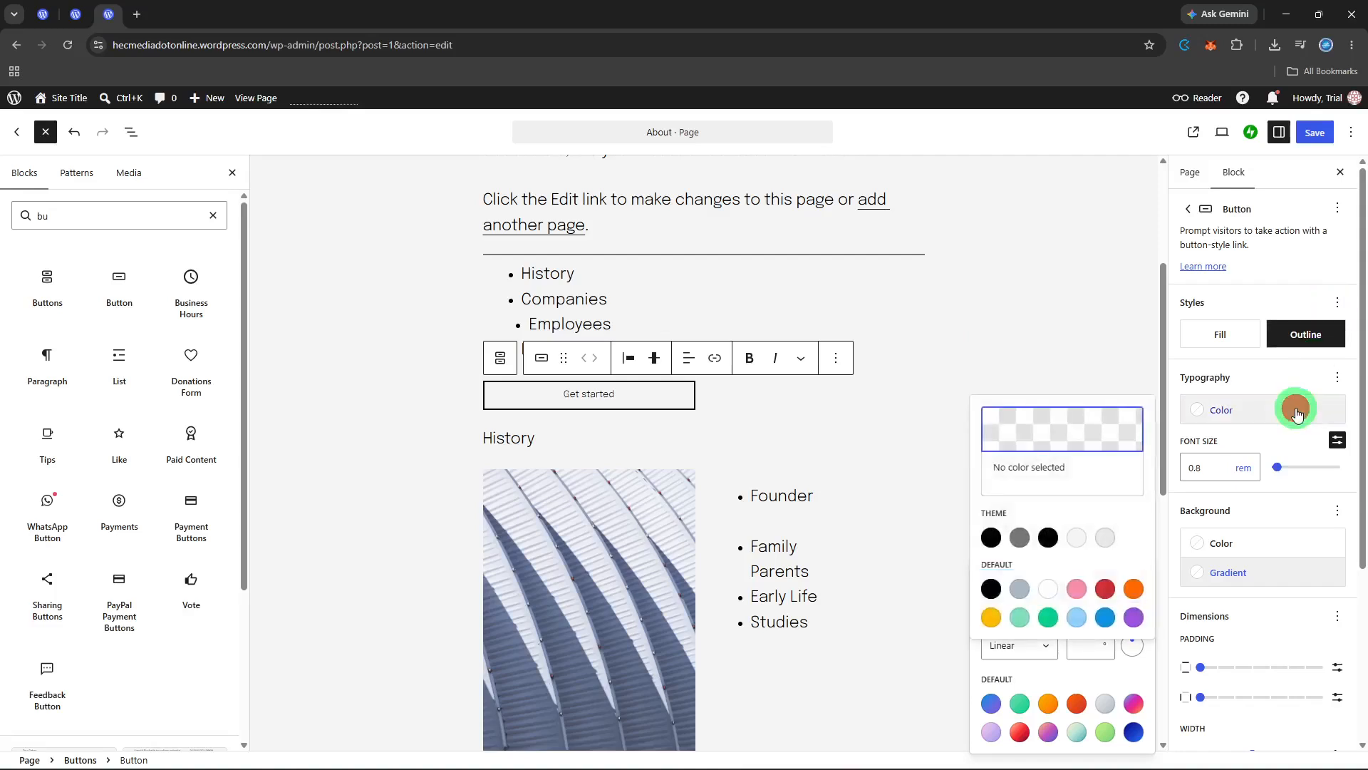
click(1296, 412)
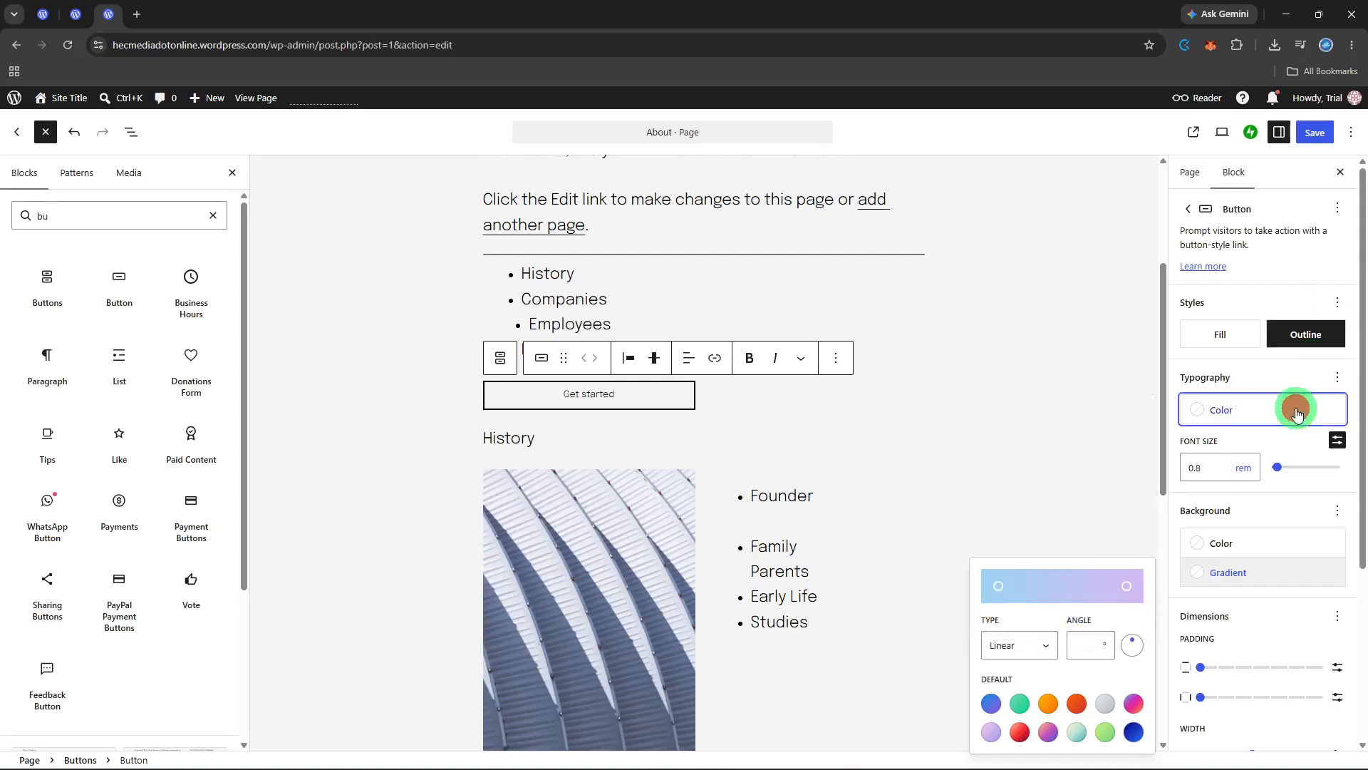
click(1335, 385)
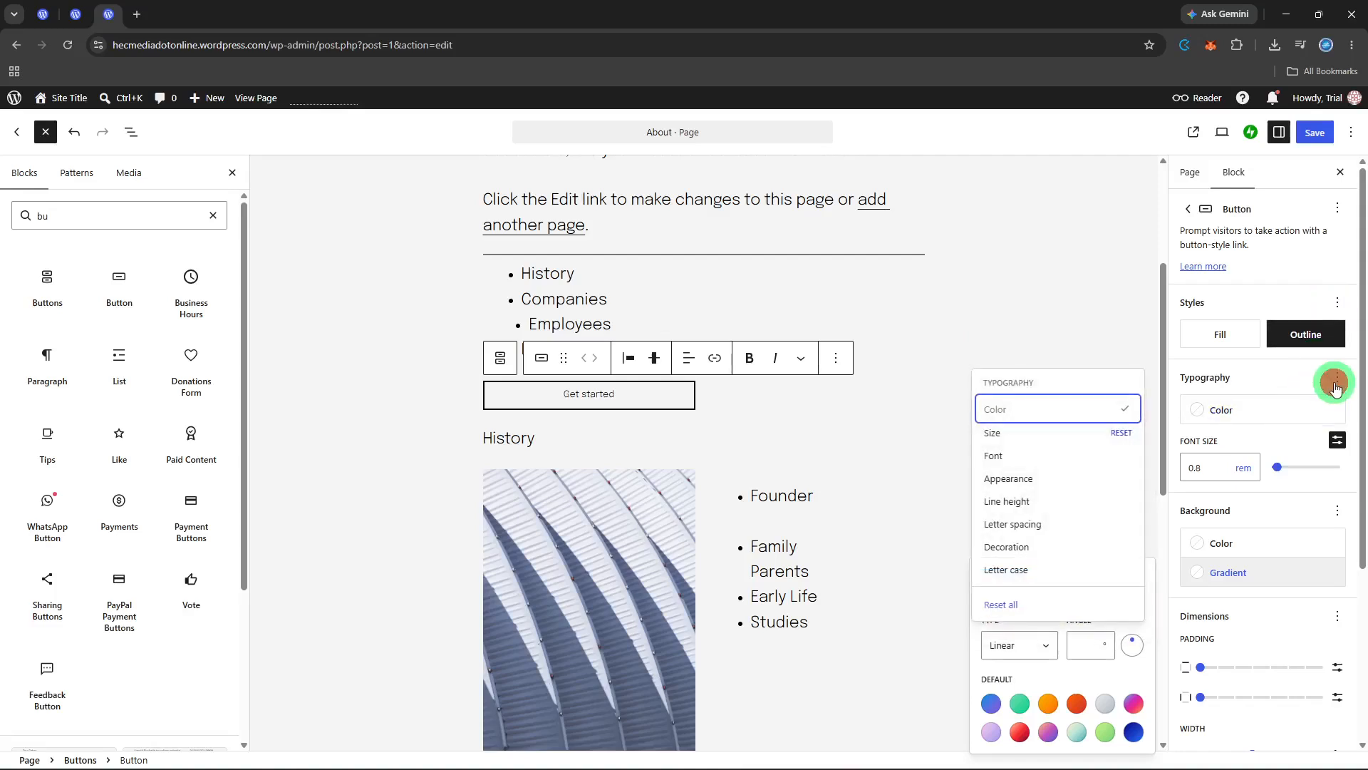
click(1046, 623)
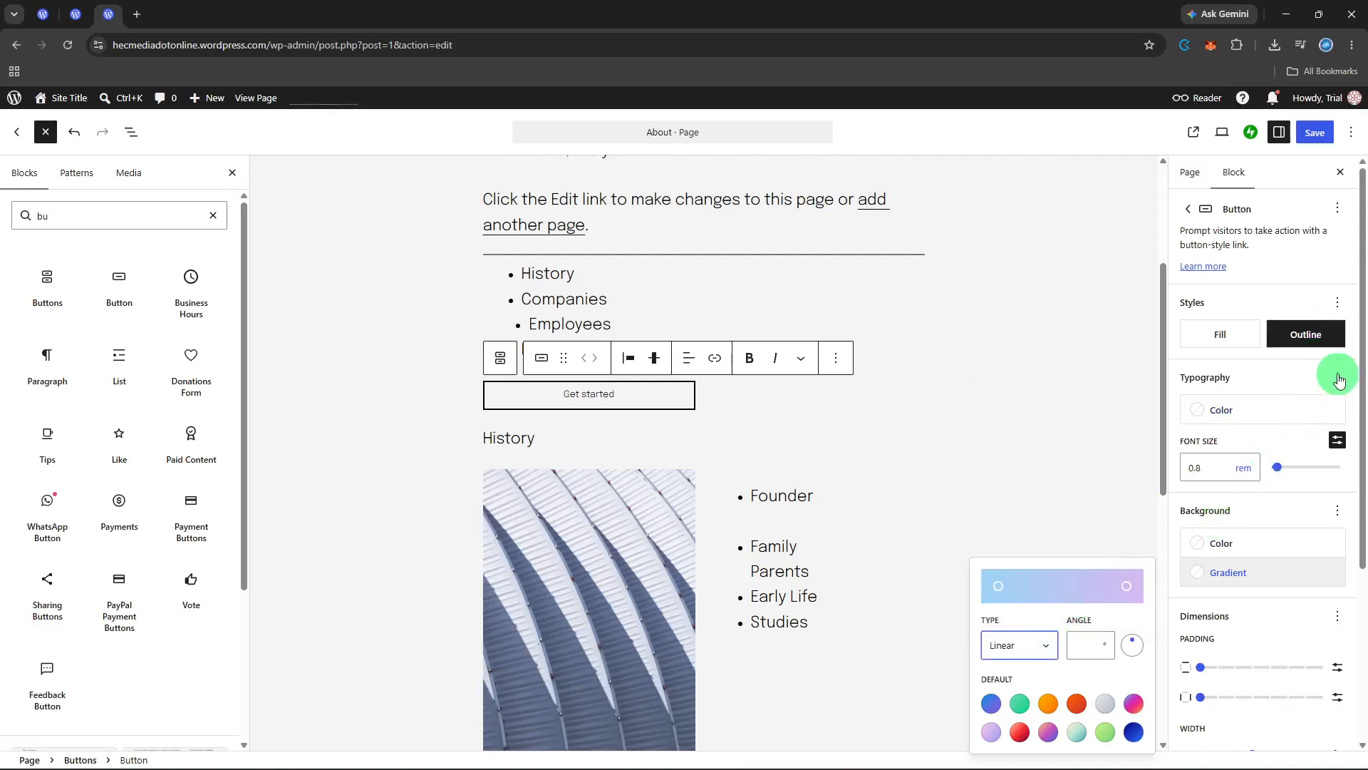